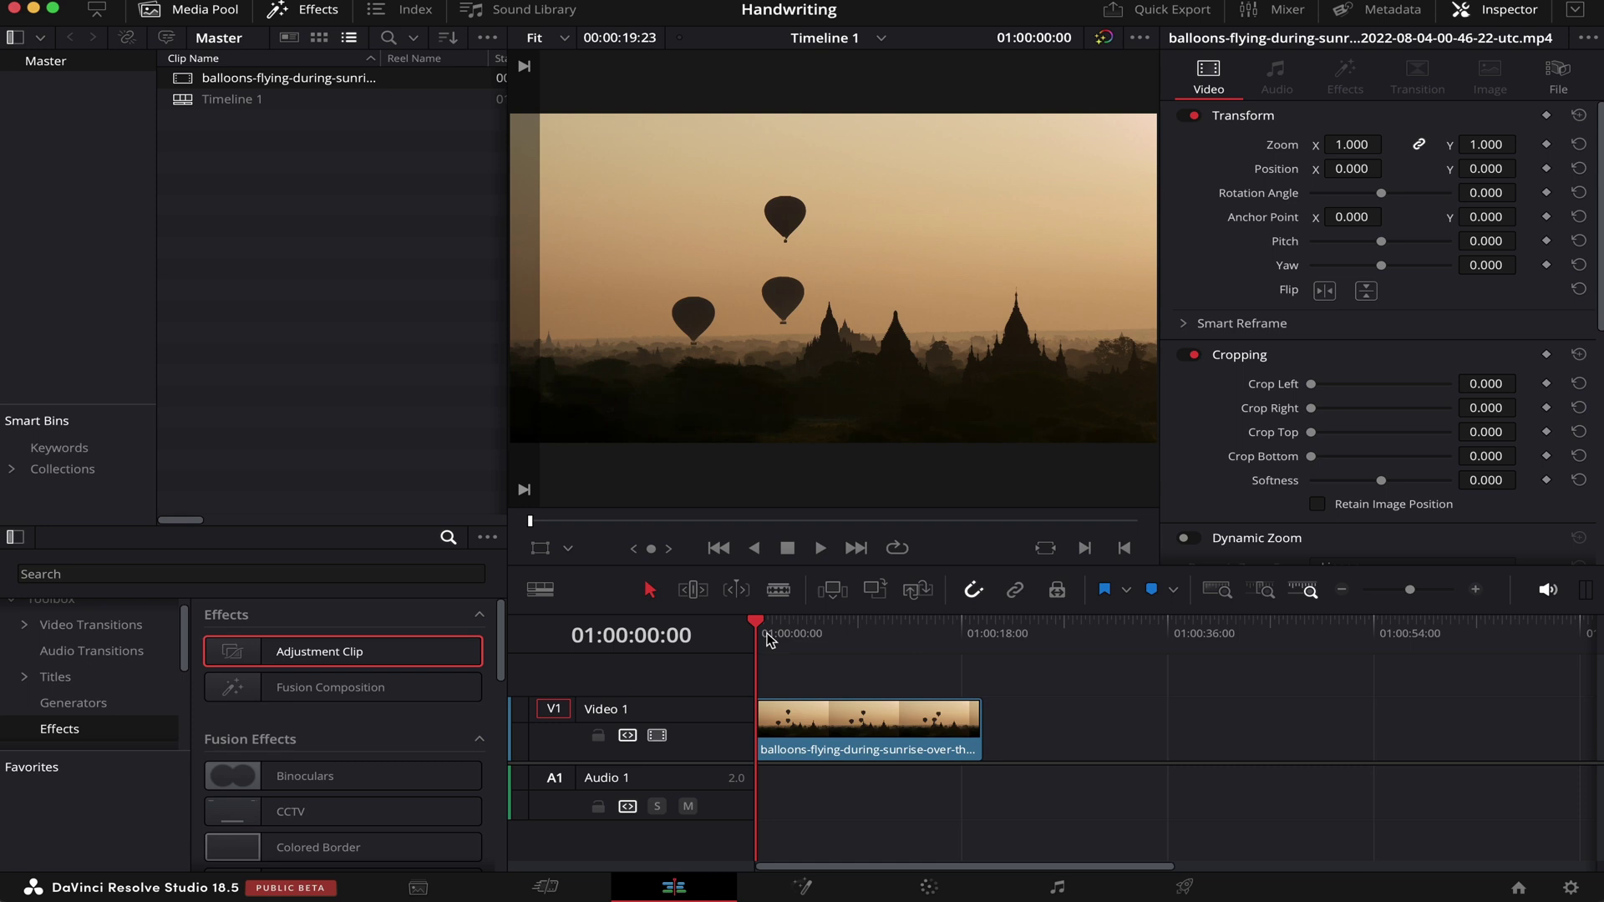
left_click(813, 891)
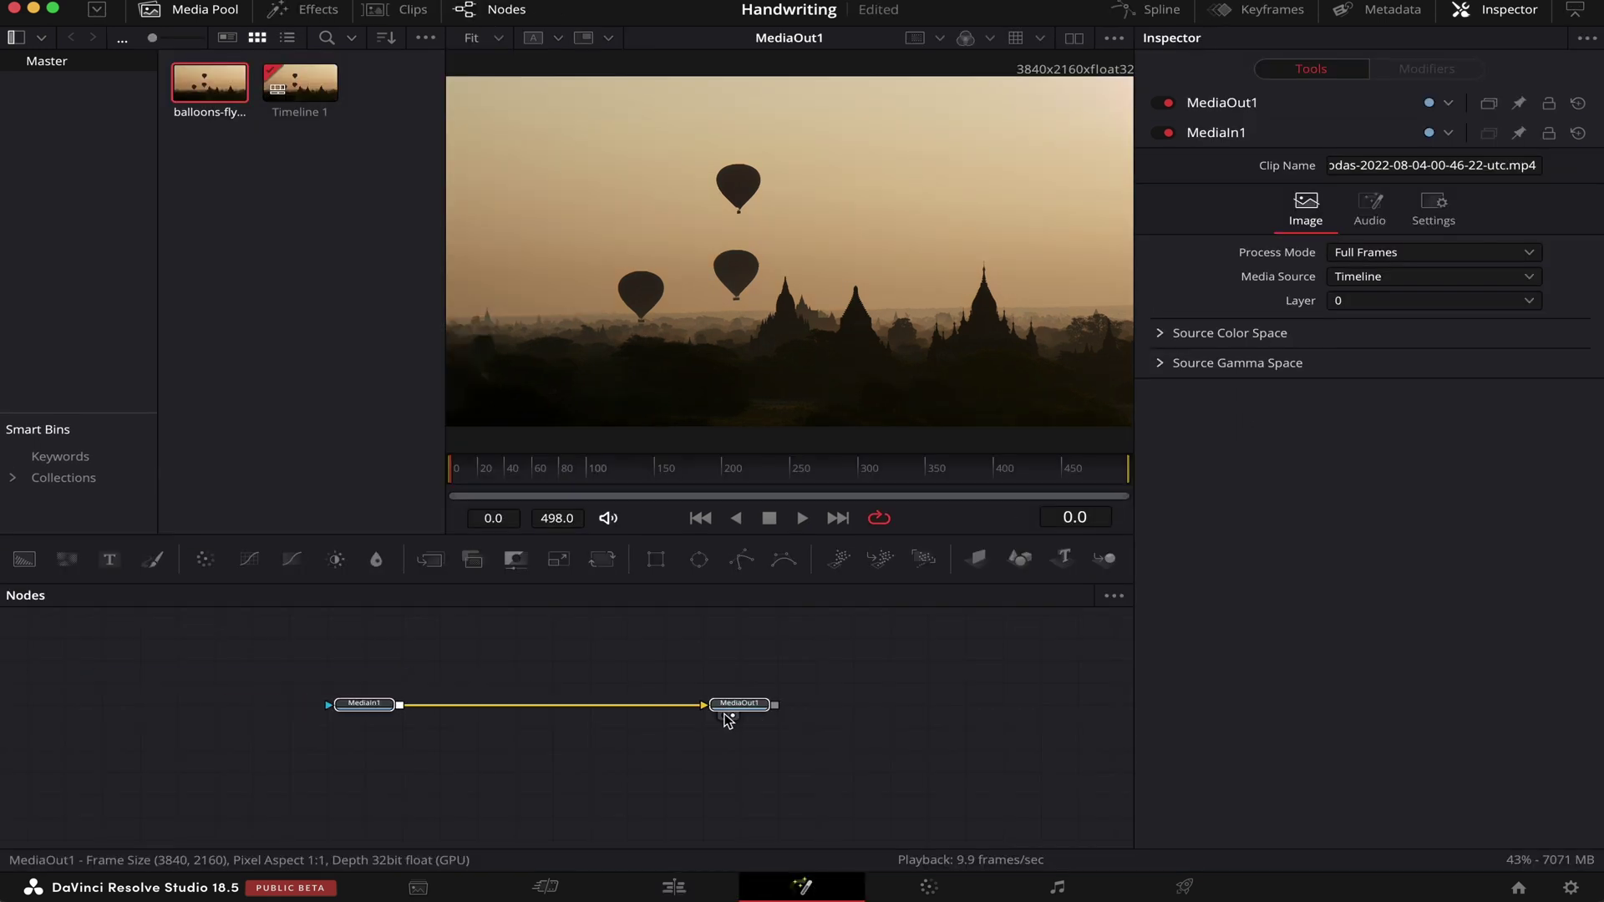
left_click(772, 705)
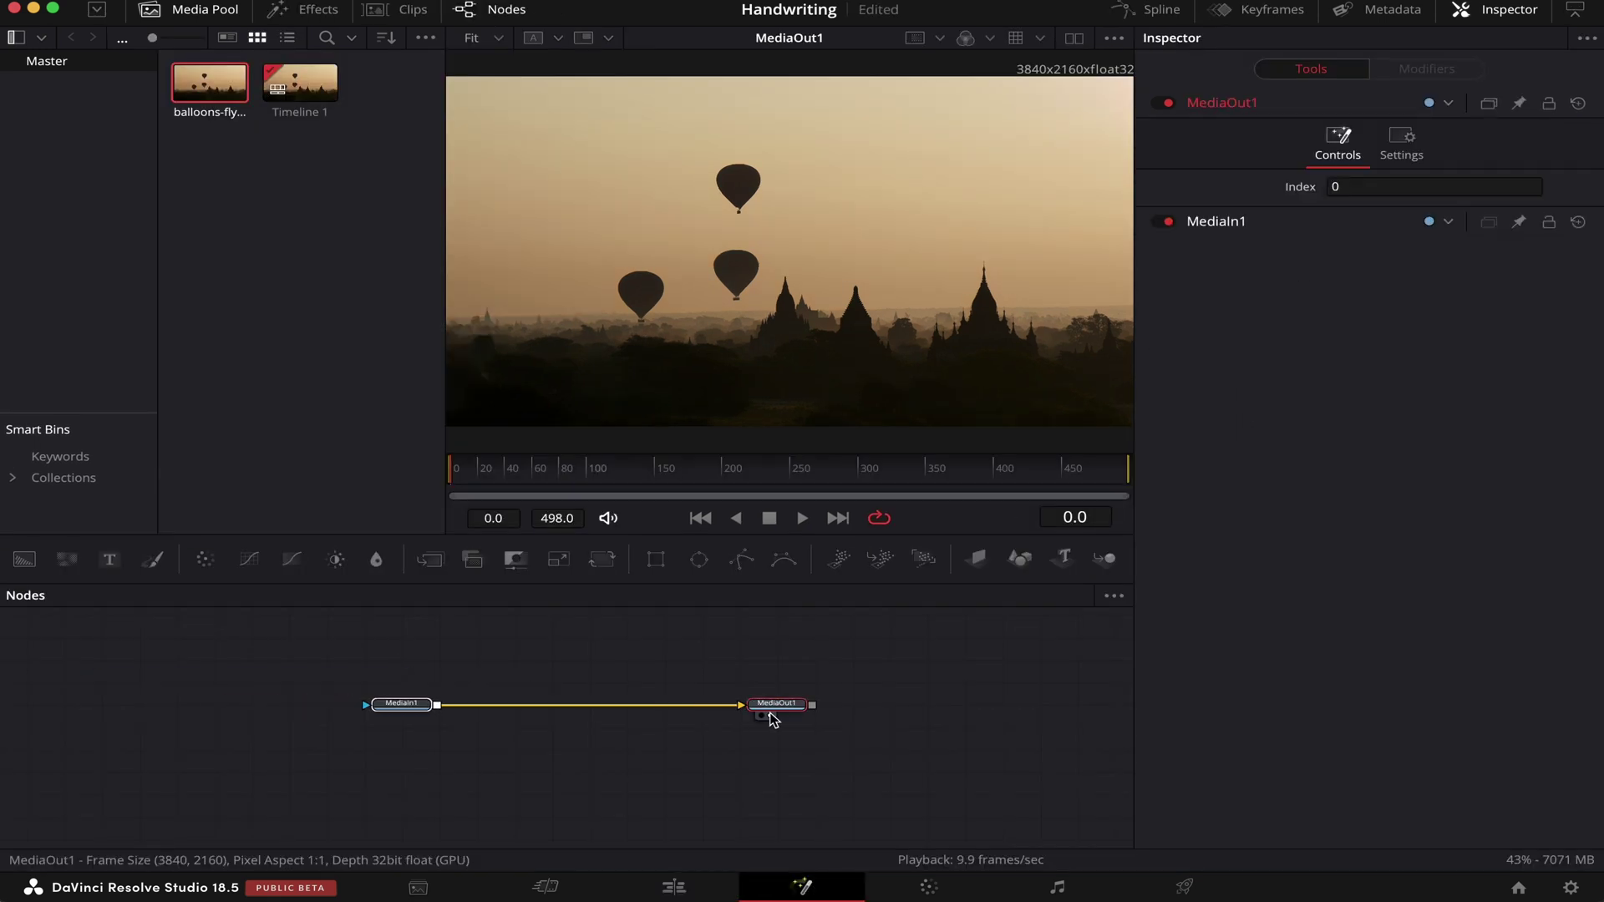
left_click(658, 764)
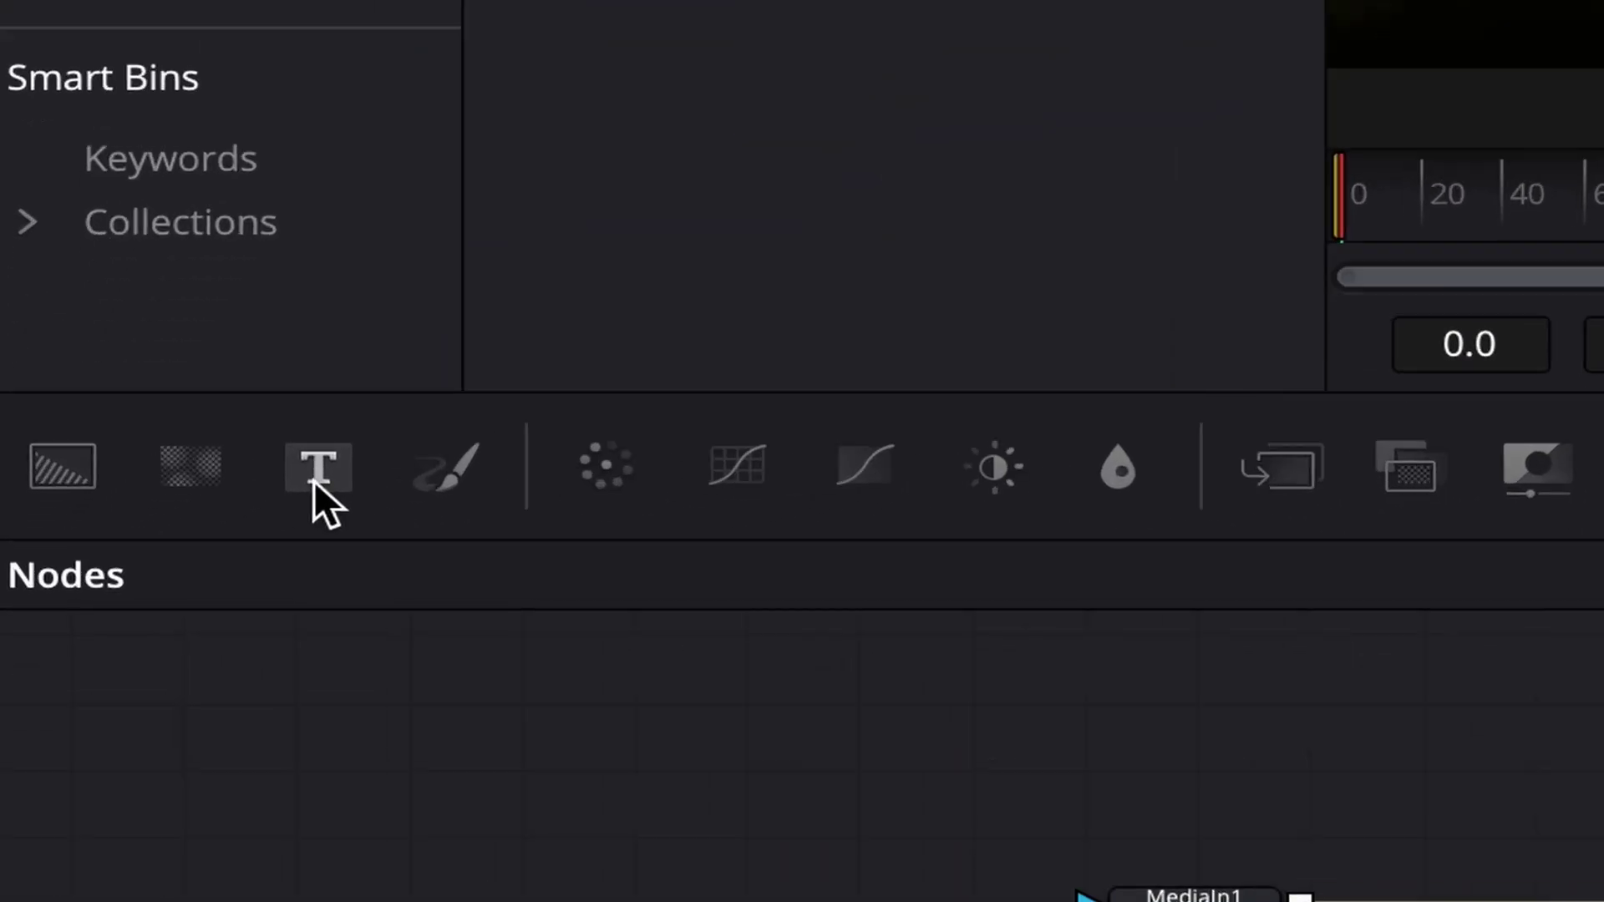
Add a Text1 node above the main link and merge it over MediaIn1 as Merge1 into MediaOut1
left_click_drag(315, 483, 1603, 797)
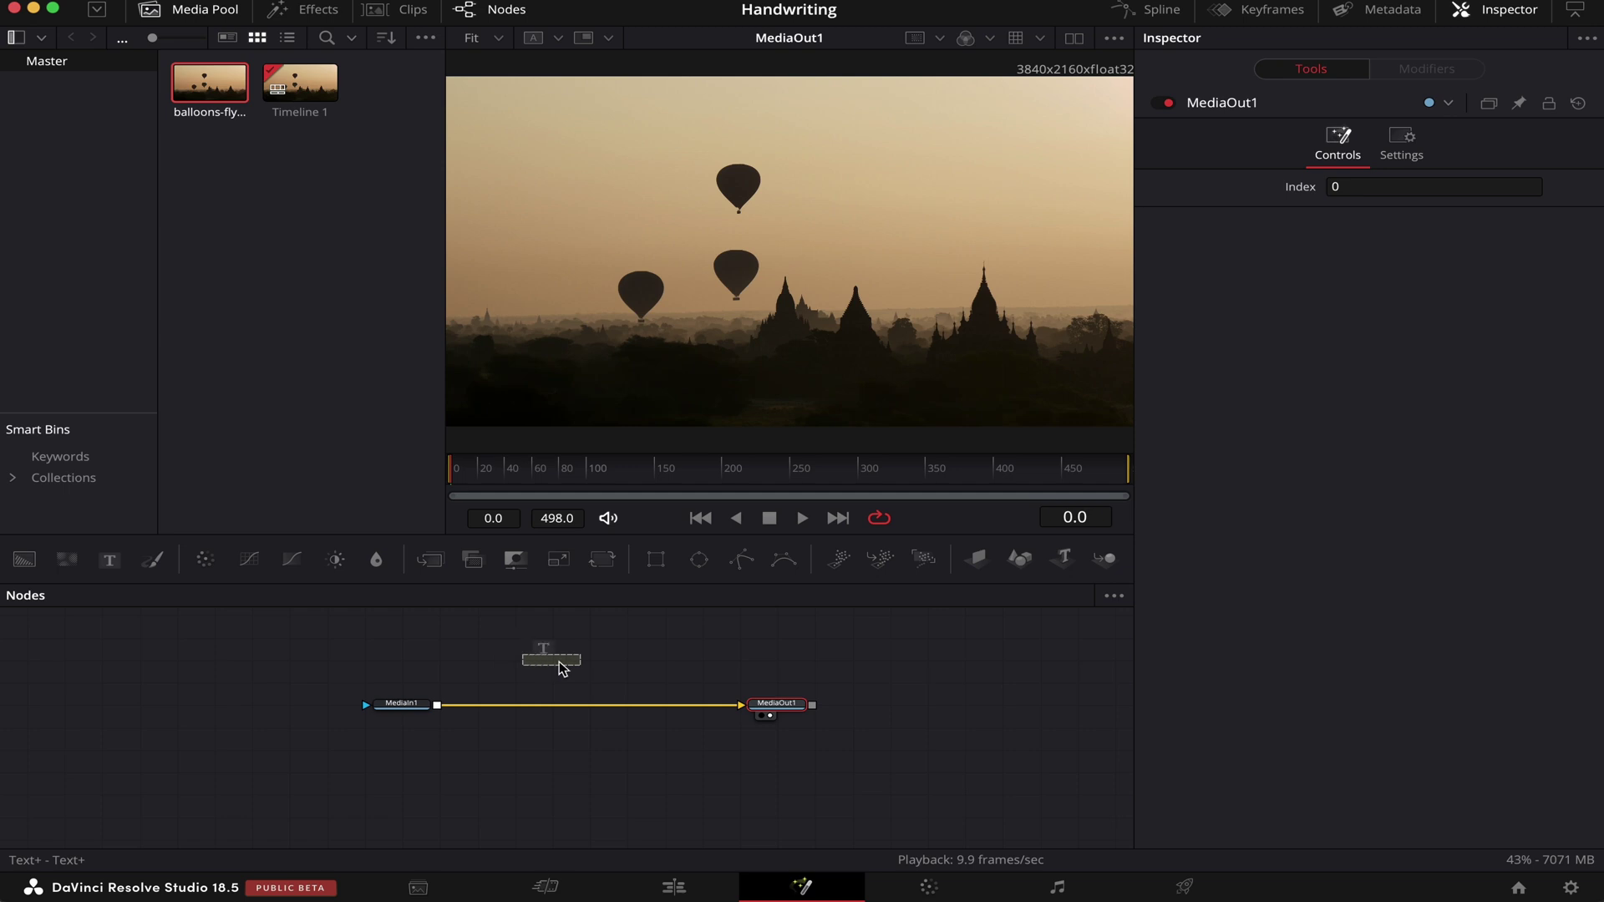
left_click_drag(559, 668, 560, 670)
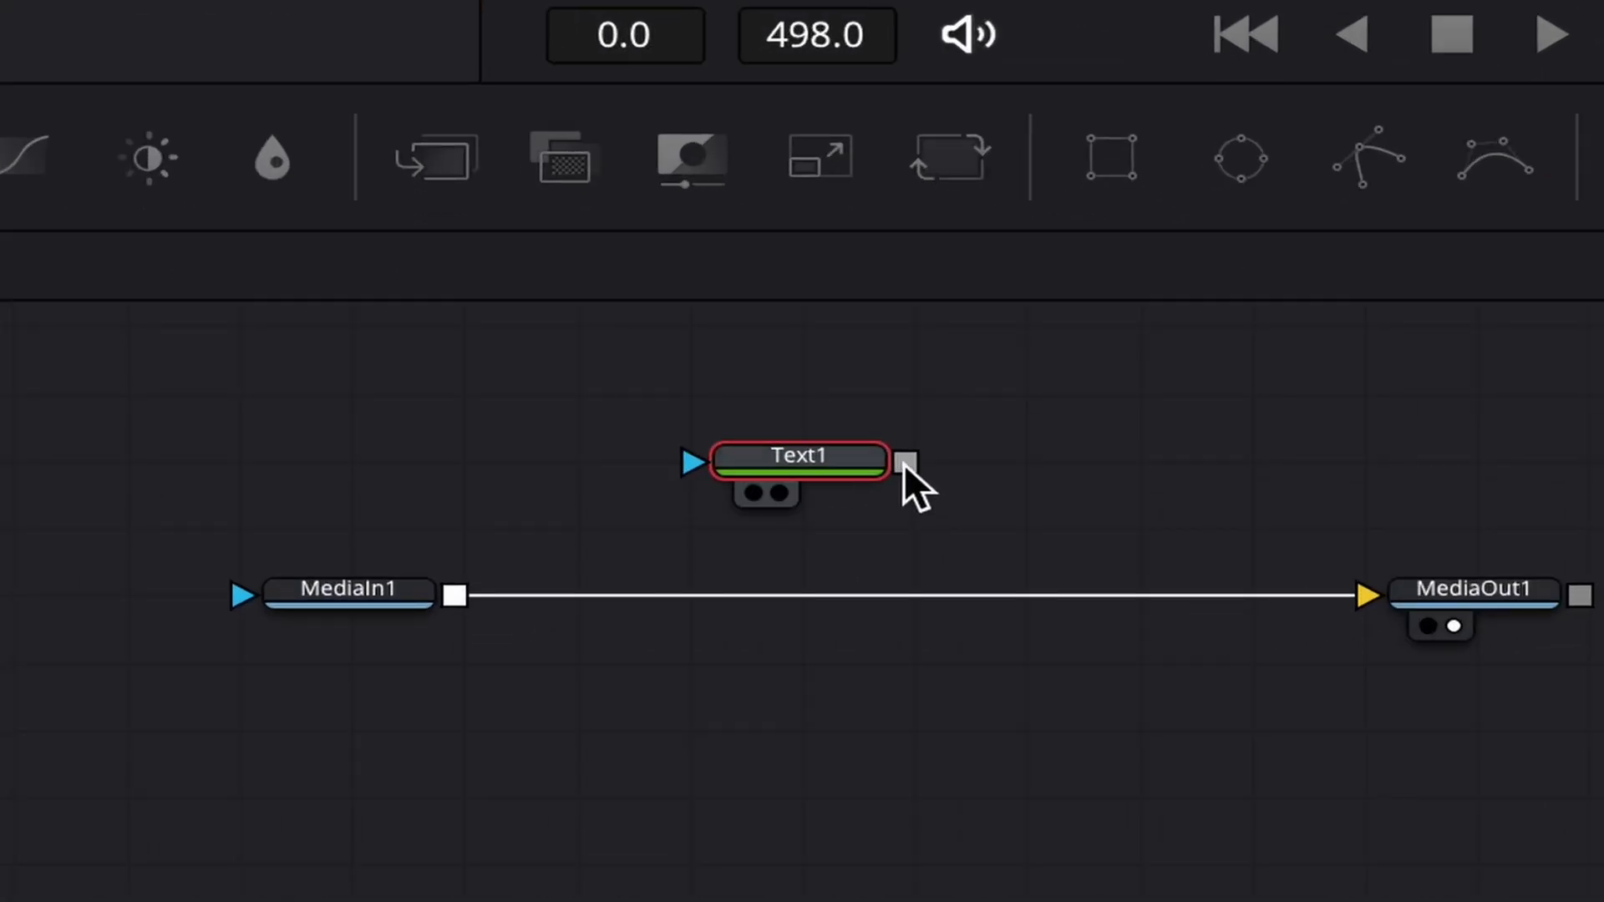
left_click_drag(905, 463, 449, 591)
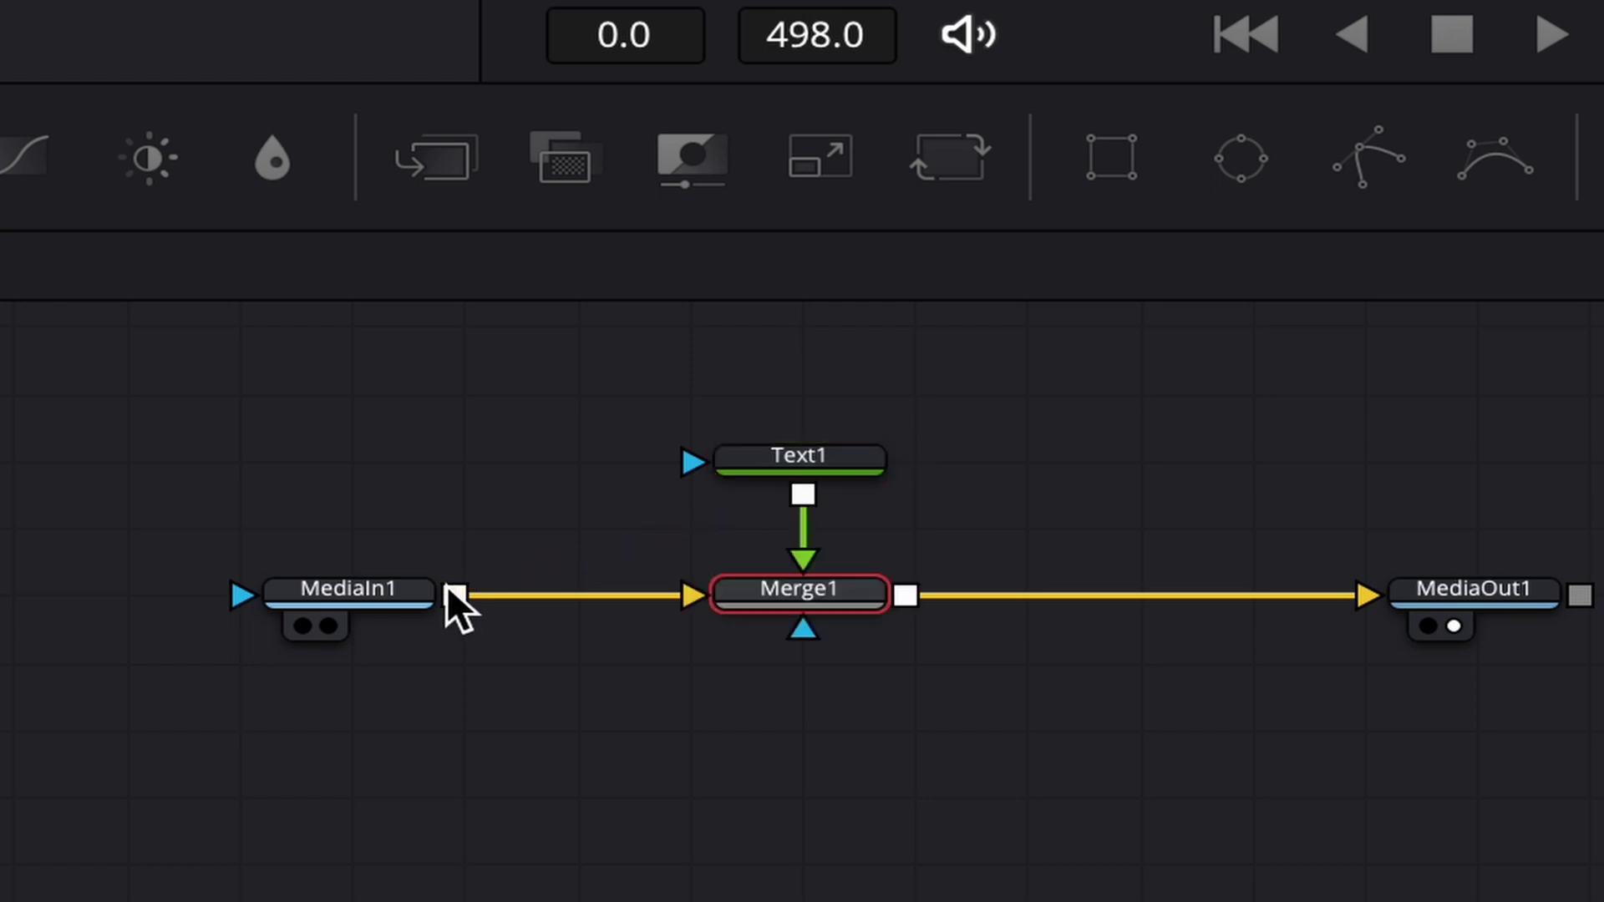
left_click(840, 603)
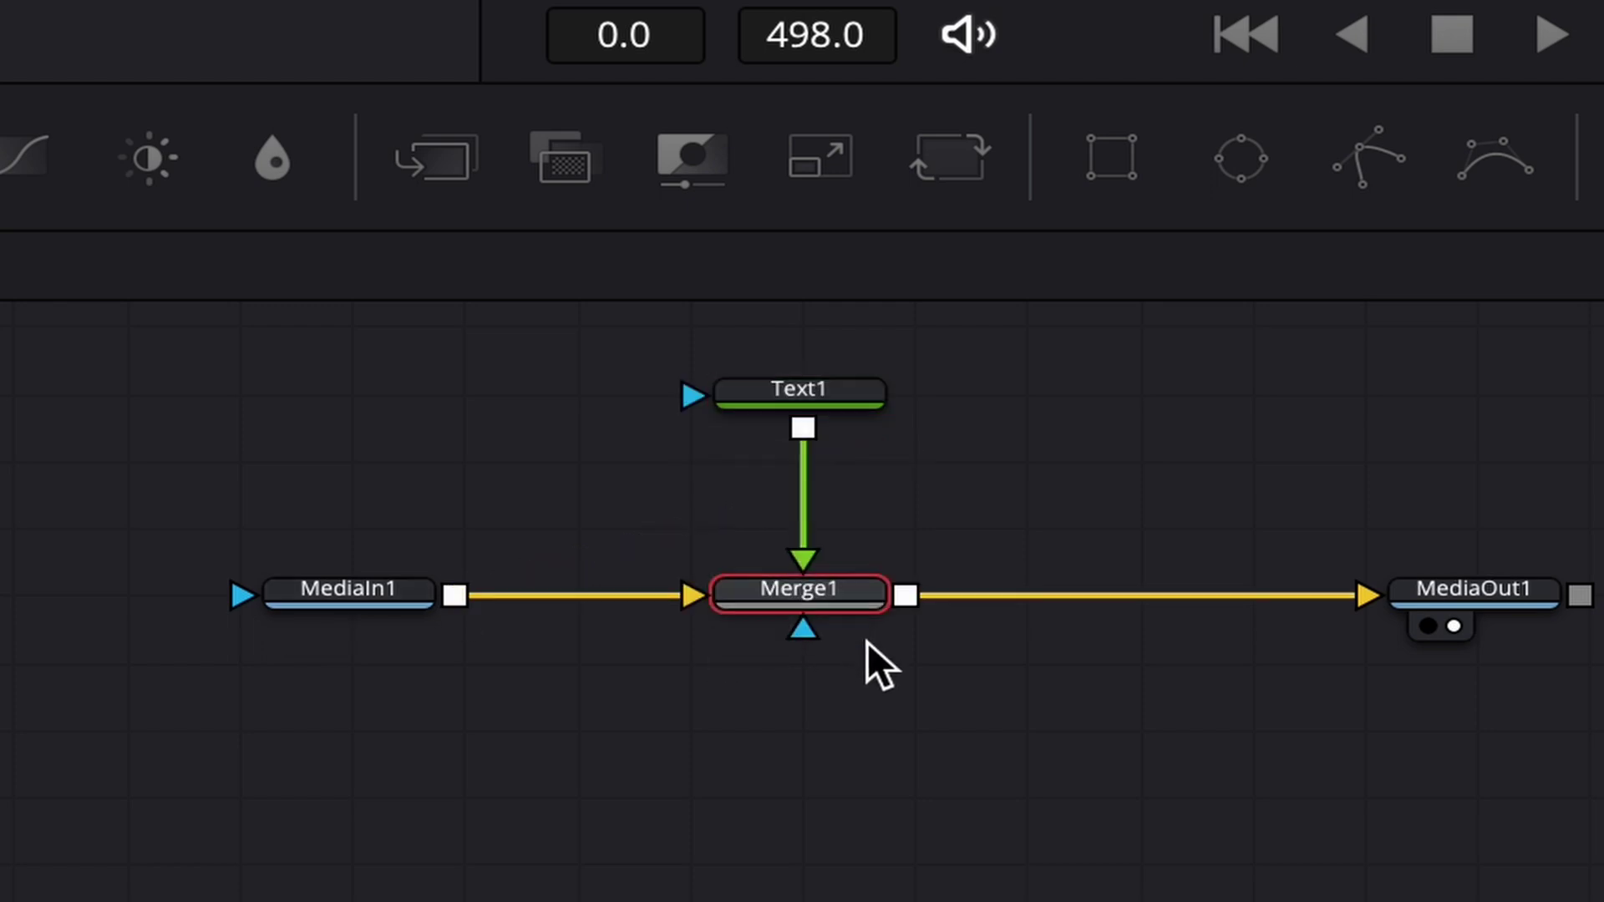
left_click(1437, 595)
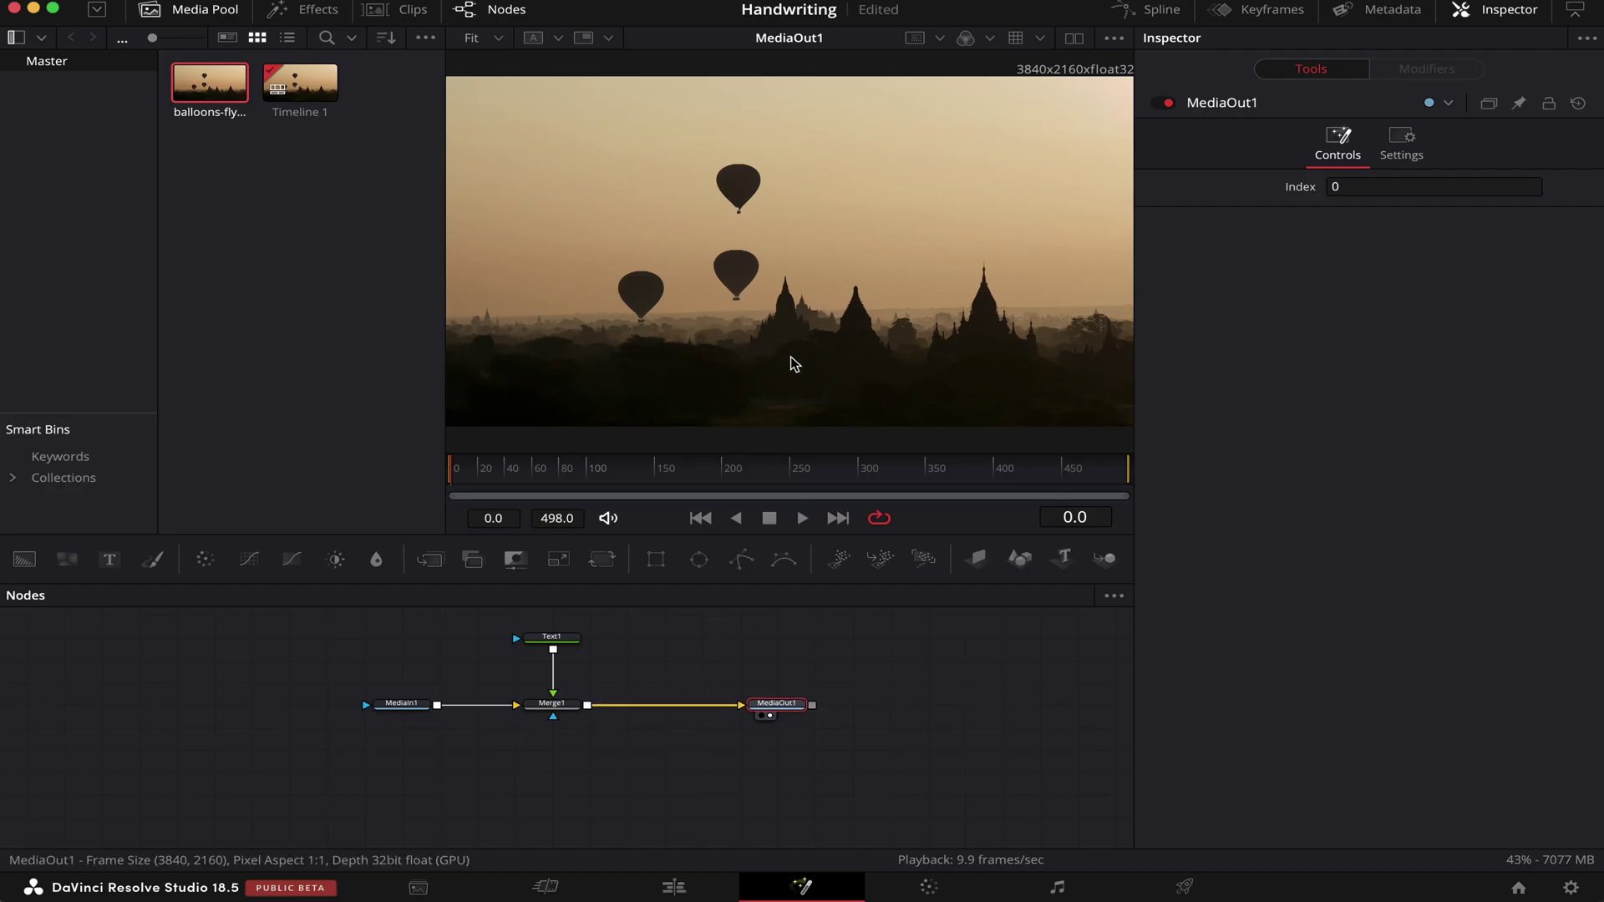
mouse_move(783, 713)
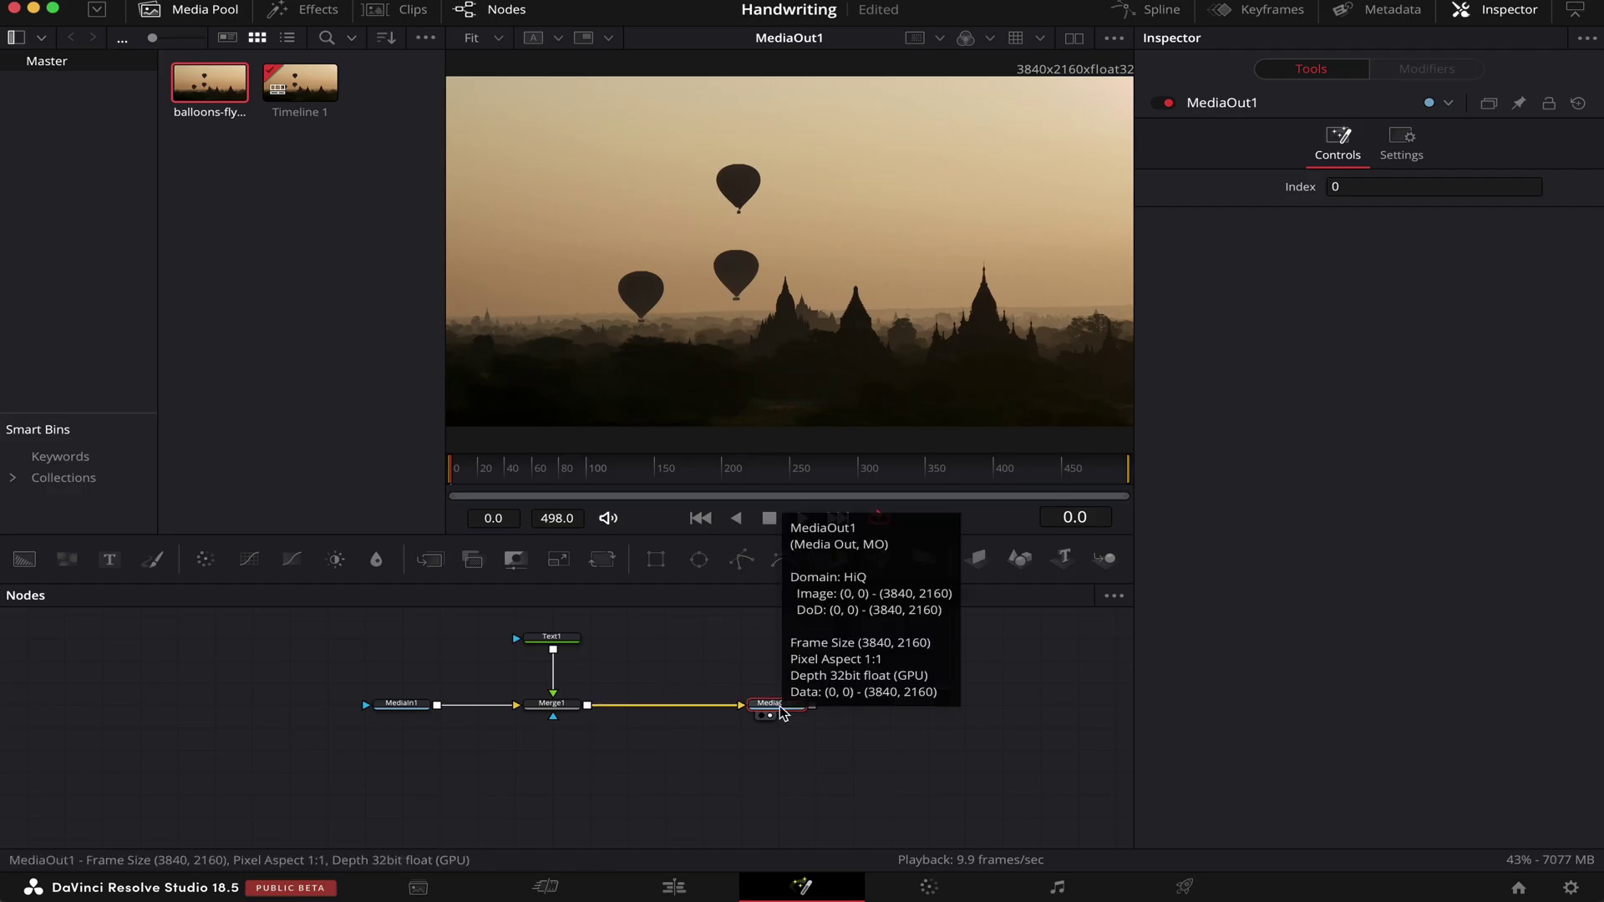
Enter 'Handwriting' as Text1's title and set its font to Tahu!
left_click(553, 637)
left_click(1230, 288)
type("Handwriting")
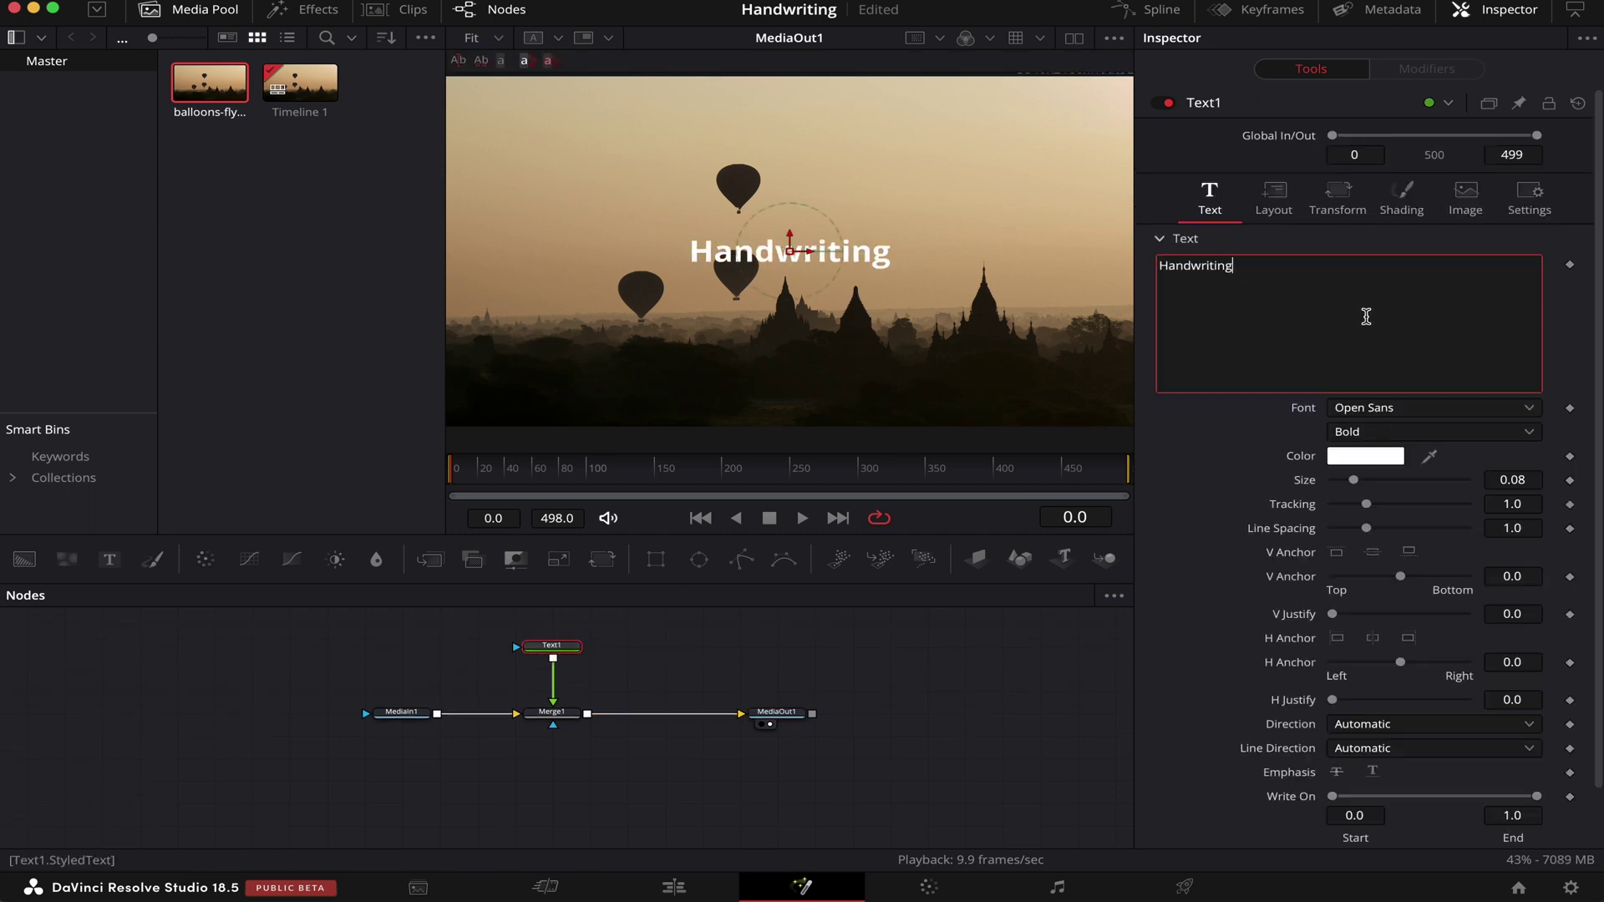
left_click(1437, 409)
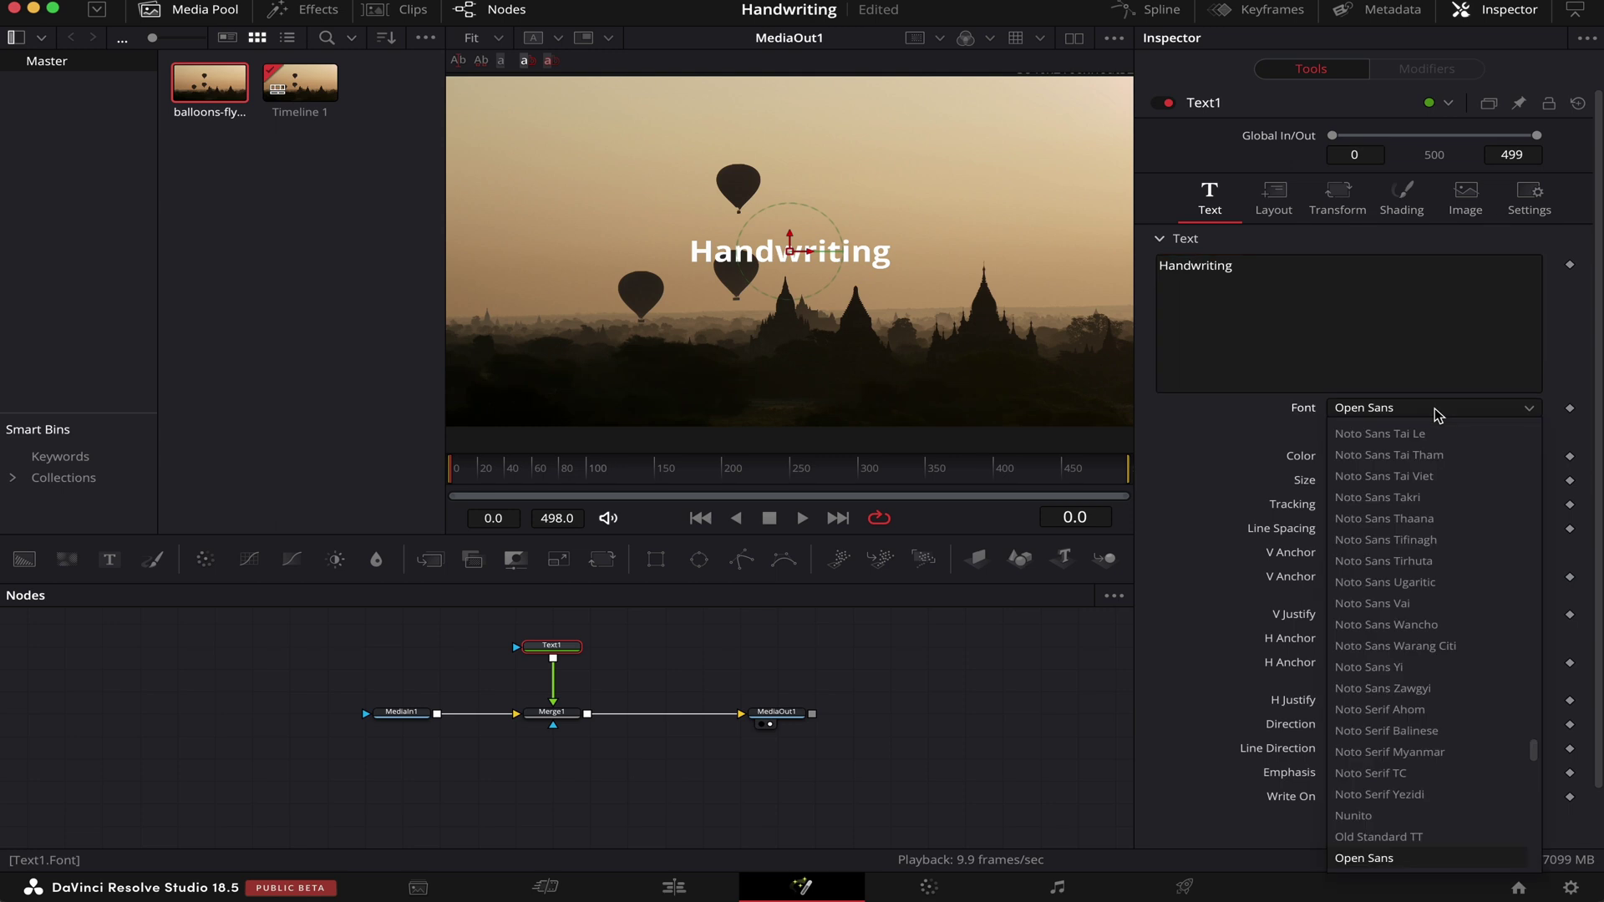
type("Tahu")
key("Return")
Set the title size to 0.2717 and tracking to 1.071, then regroup the nodes
left_click_drag(1356, 487, 1410, 493)
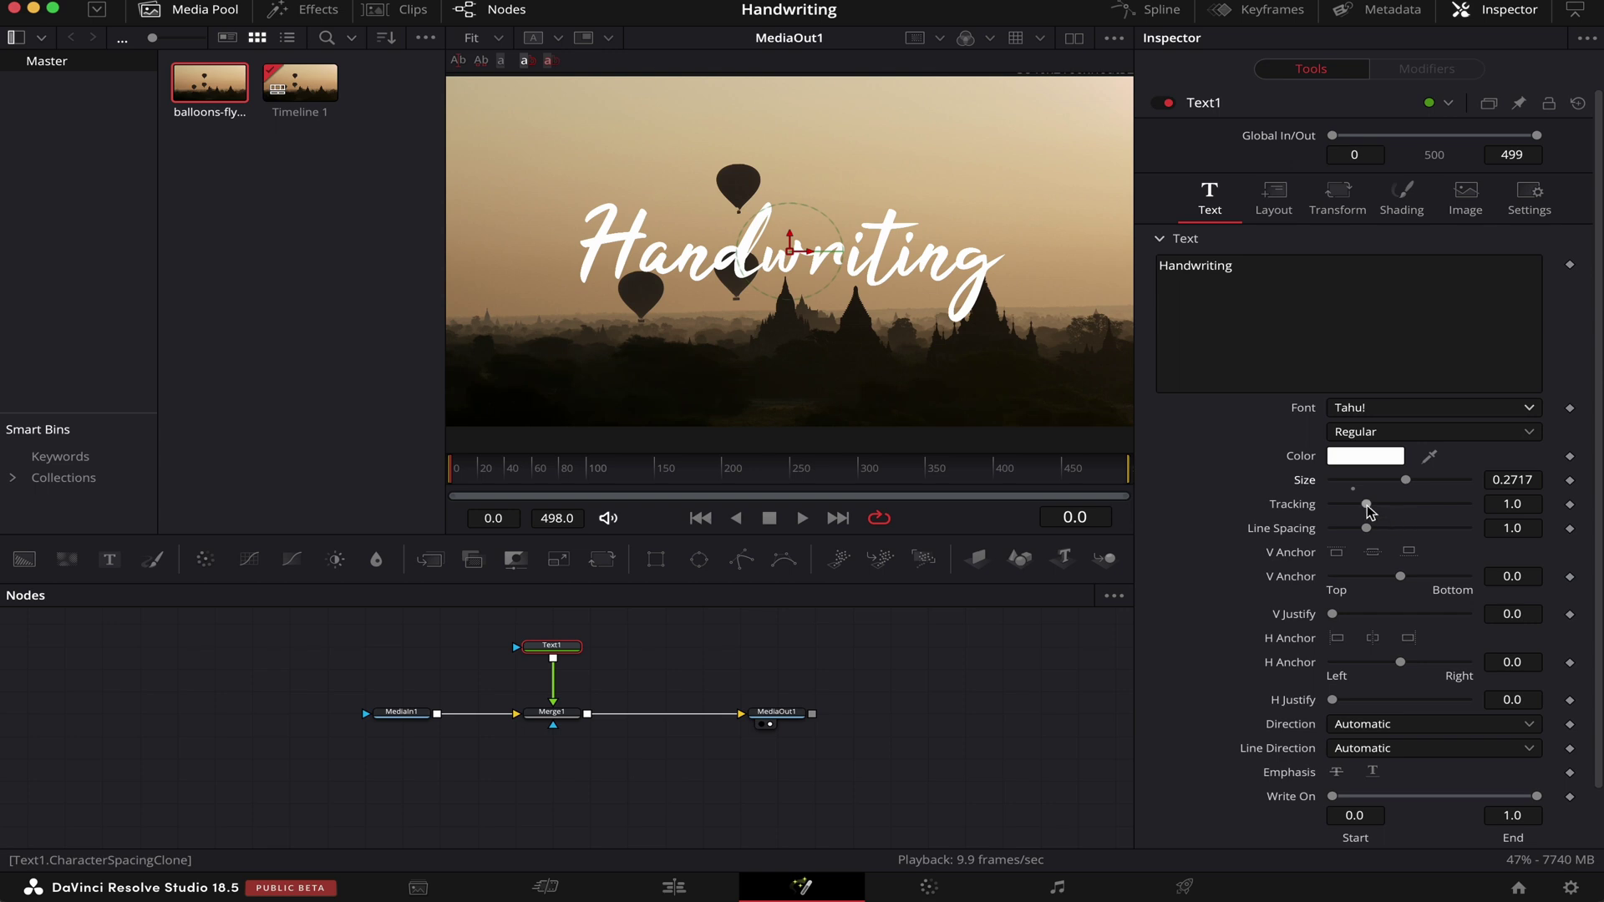
left_click_drag(1367, 504, 1371, 510)
left_click(902, 708)
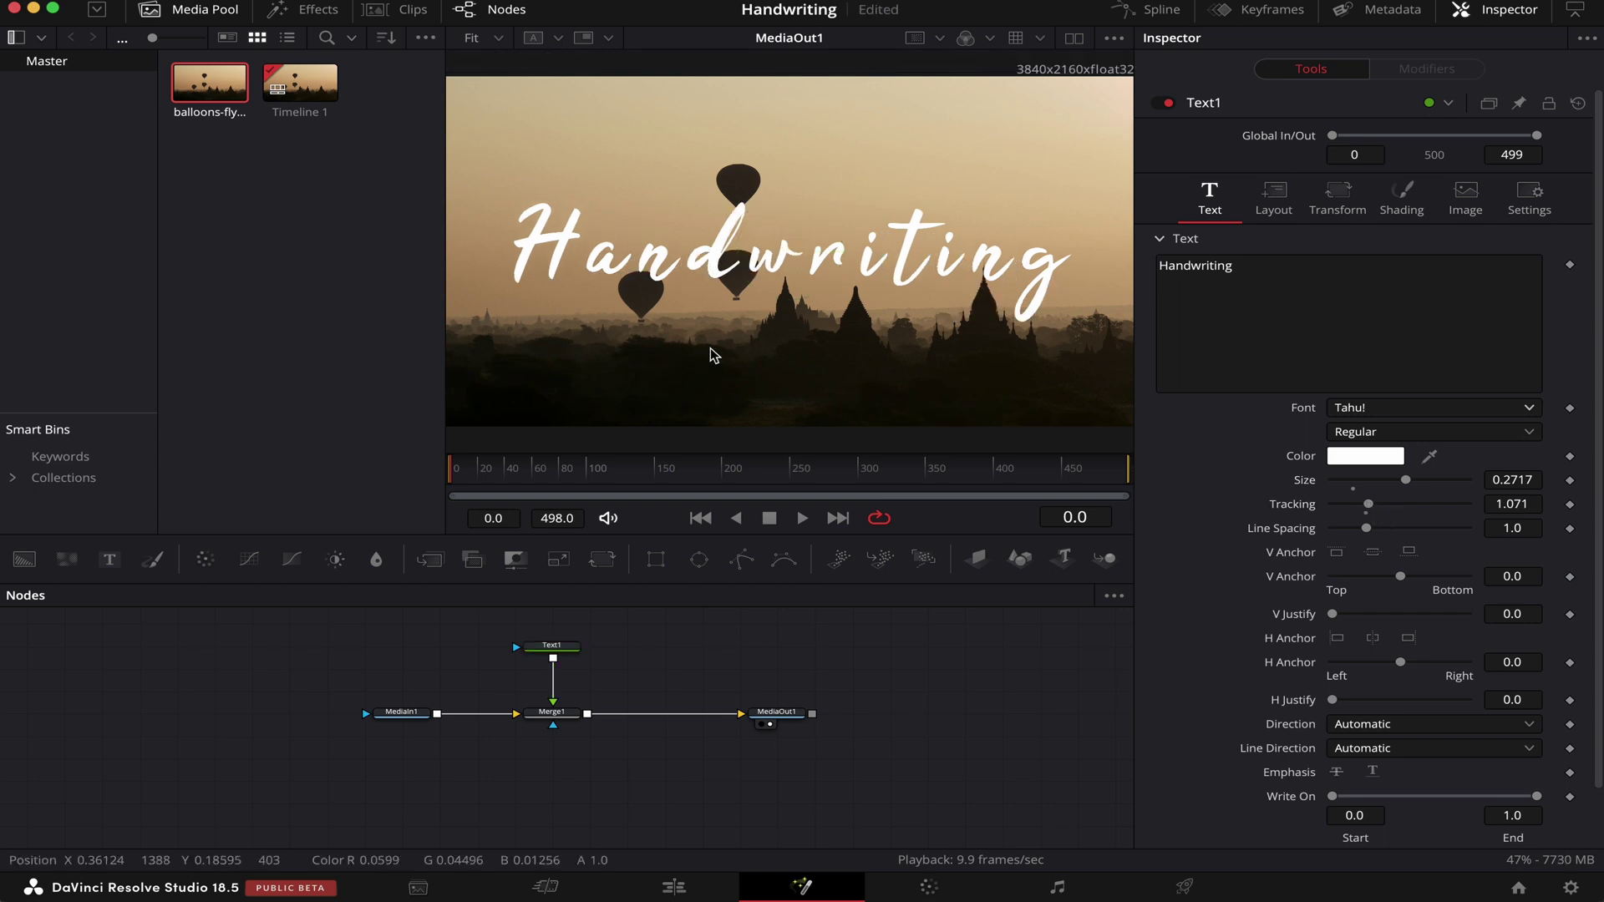
left_click_drag(331, 681, 878, 758)
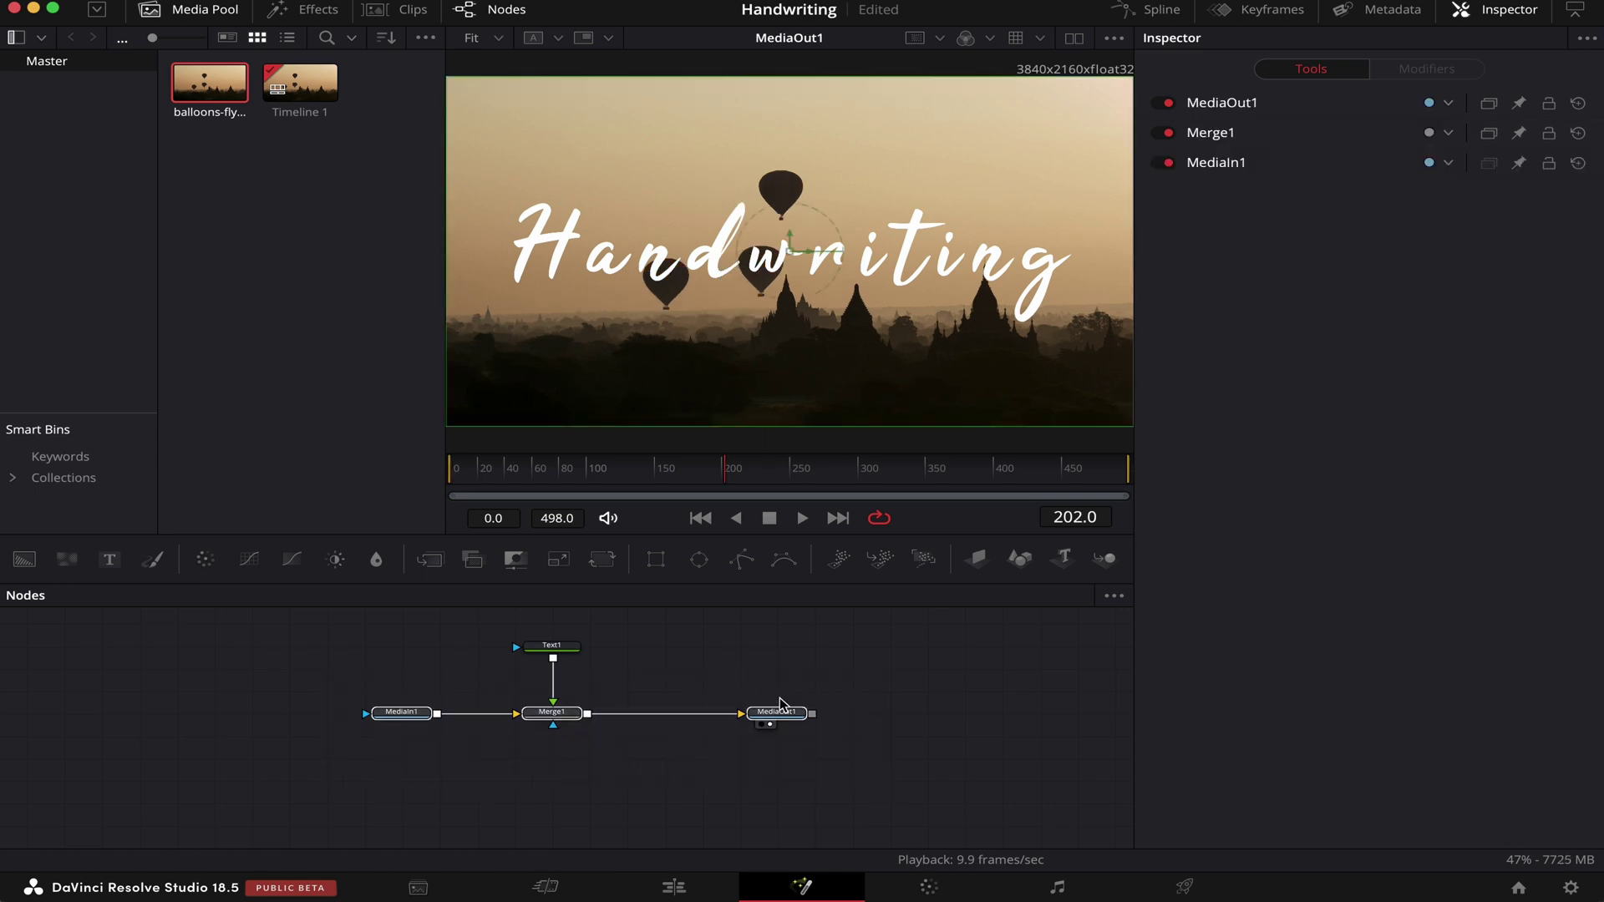
Add a Mask Paint node after Text1 using the tool search
left_click_drag(551, 712, 552, 736)
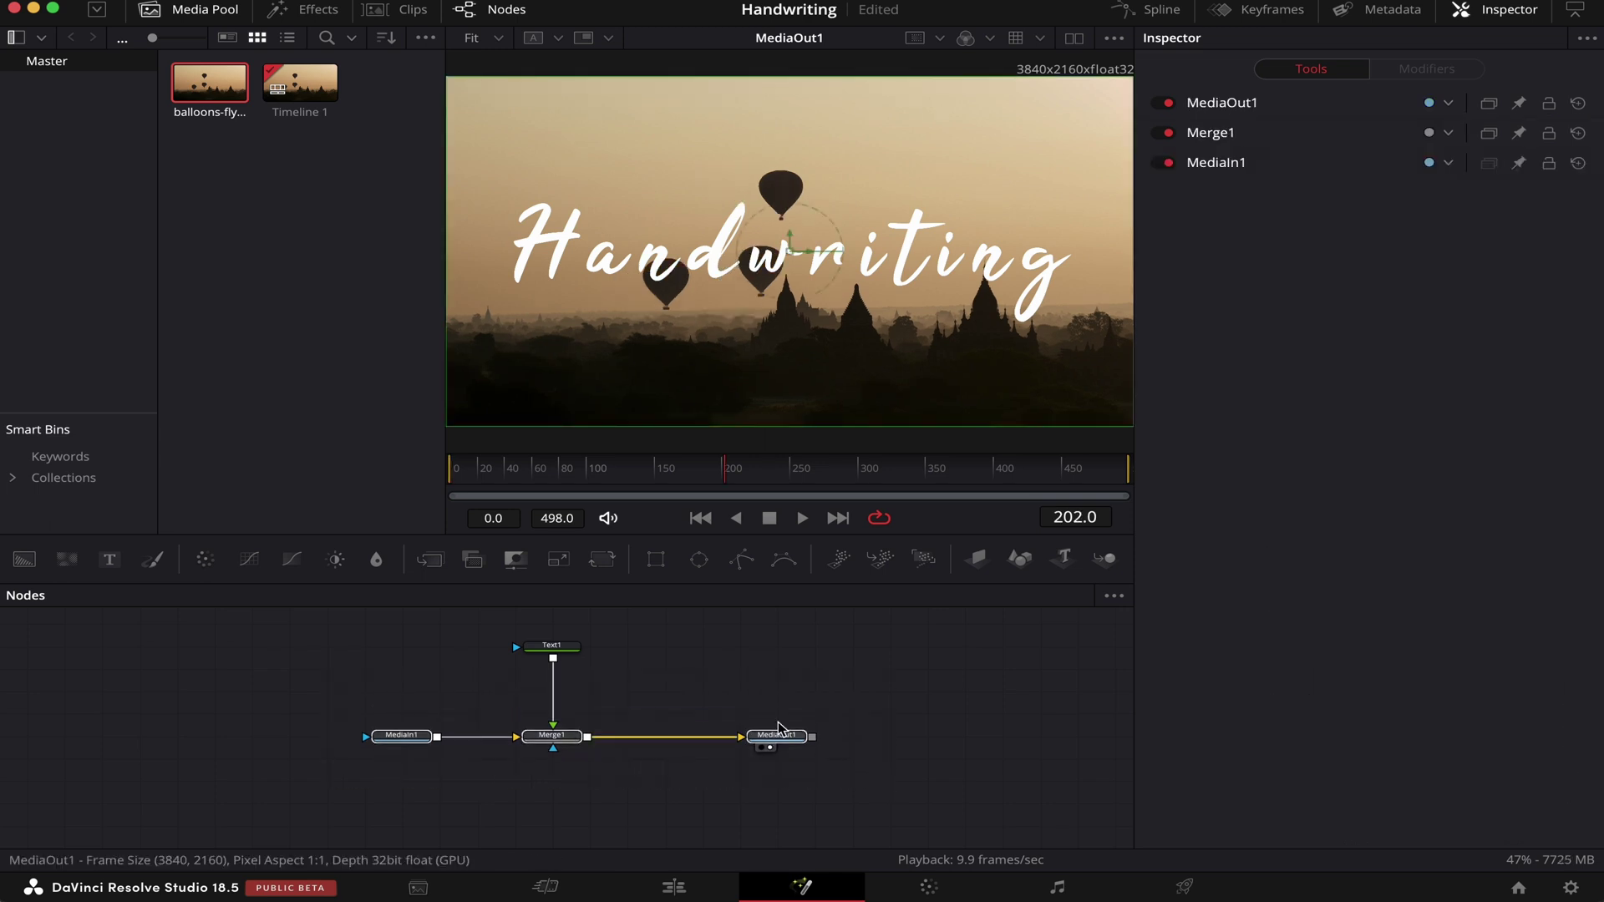
left_click(564, 653)
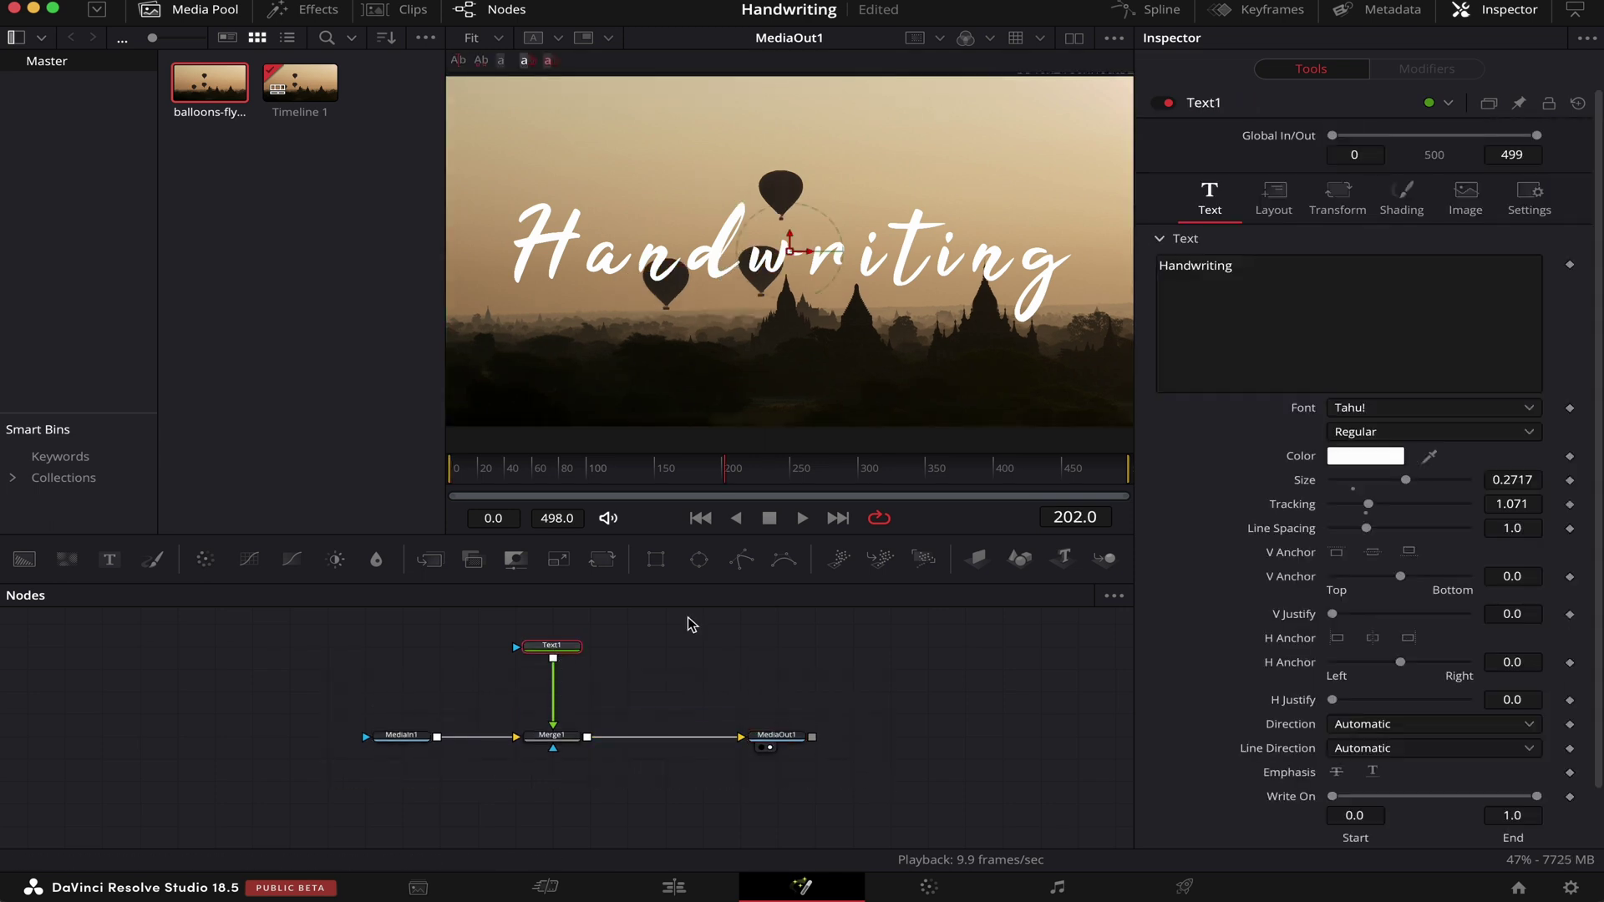
key("shift+space")
type("glow")
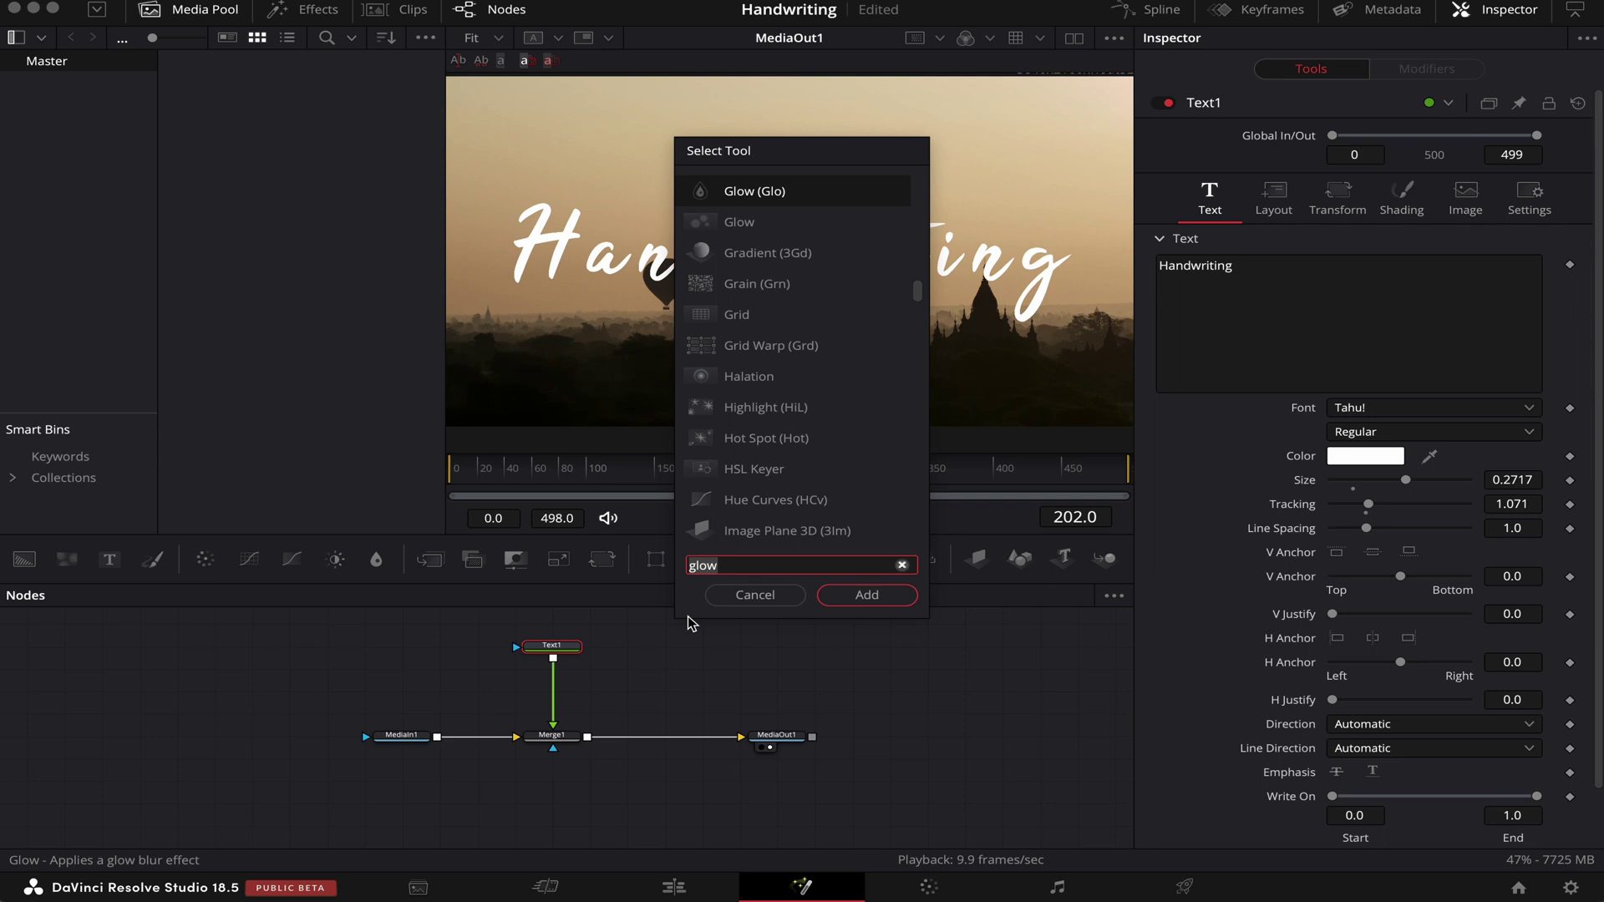
type("mask")
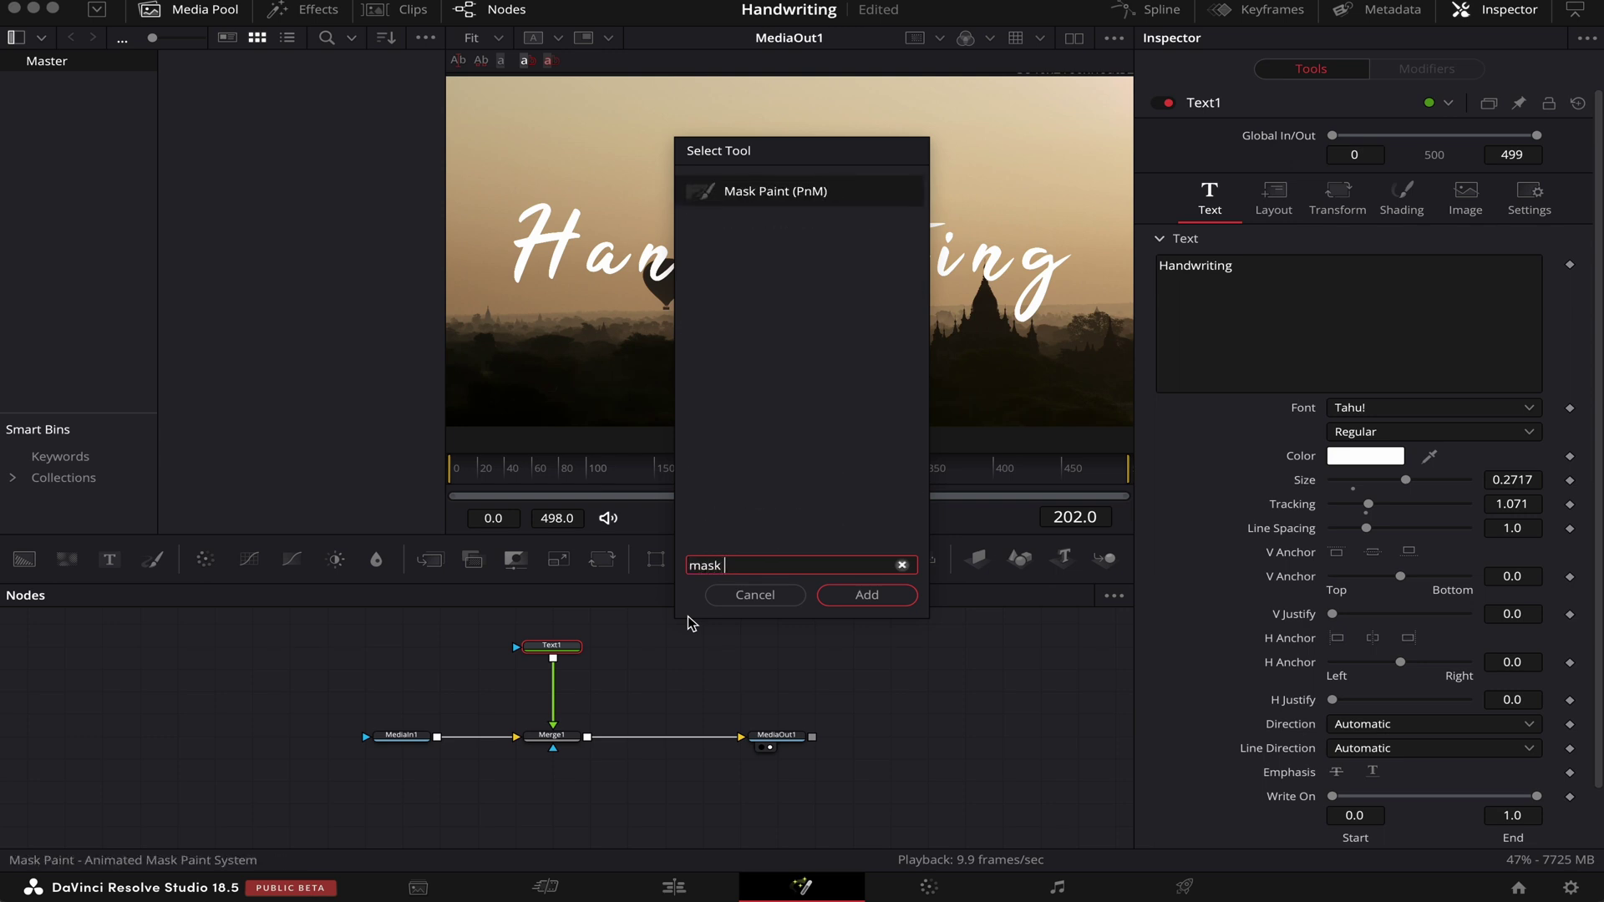
left_click(867, 596)
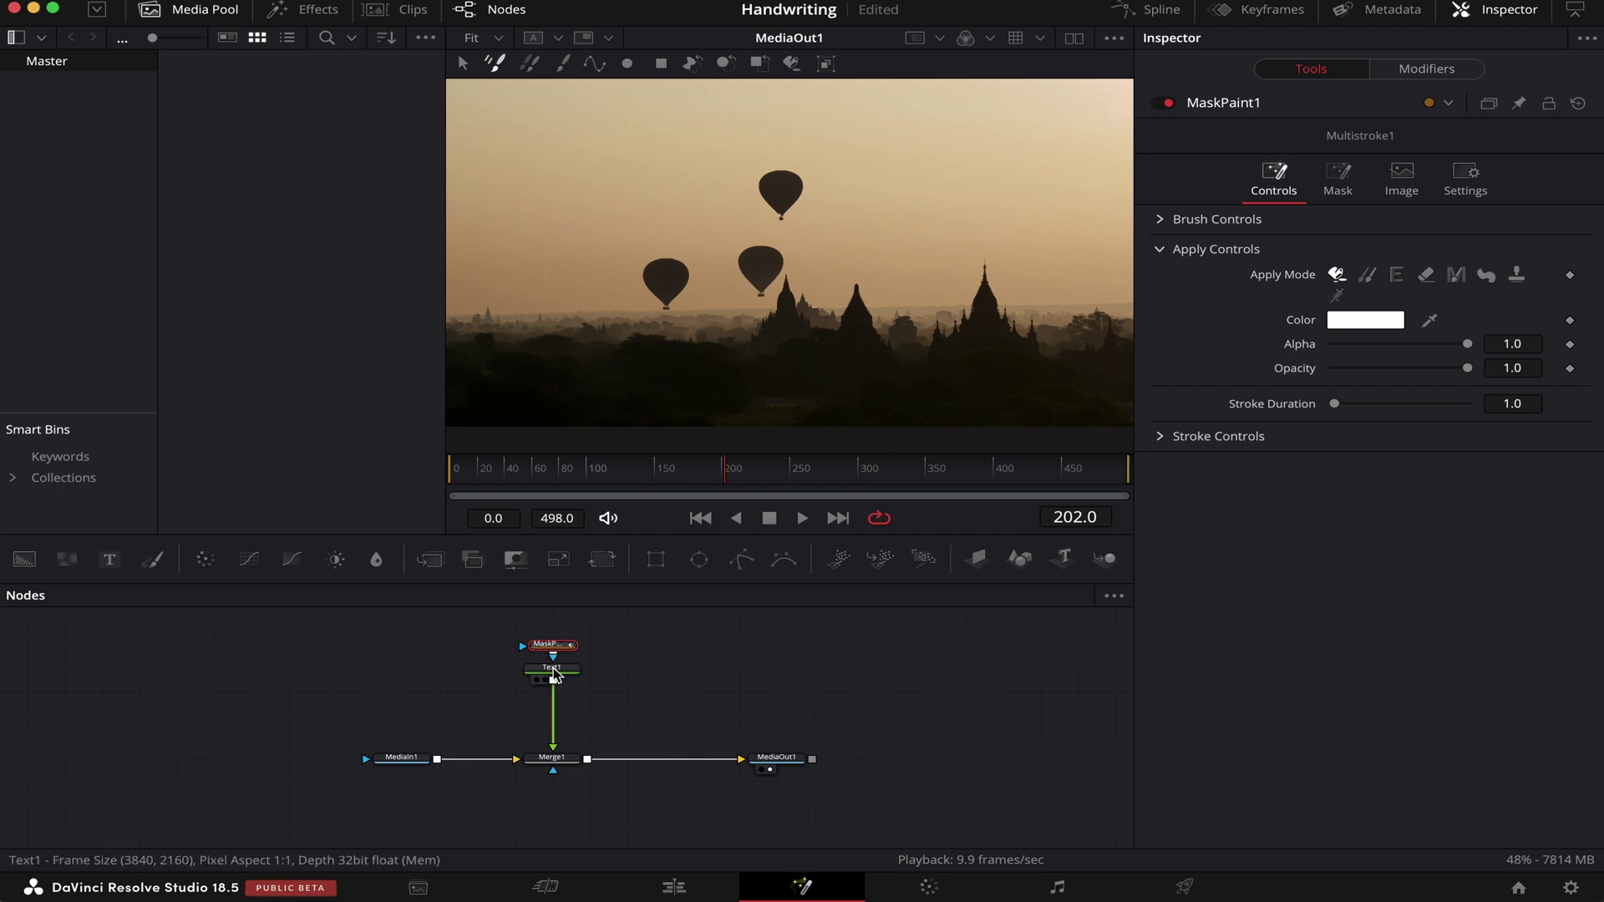
Invert MaskPaint1's mask so the full Handwriting title shows
left_click(556, 668)
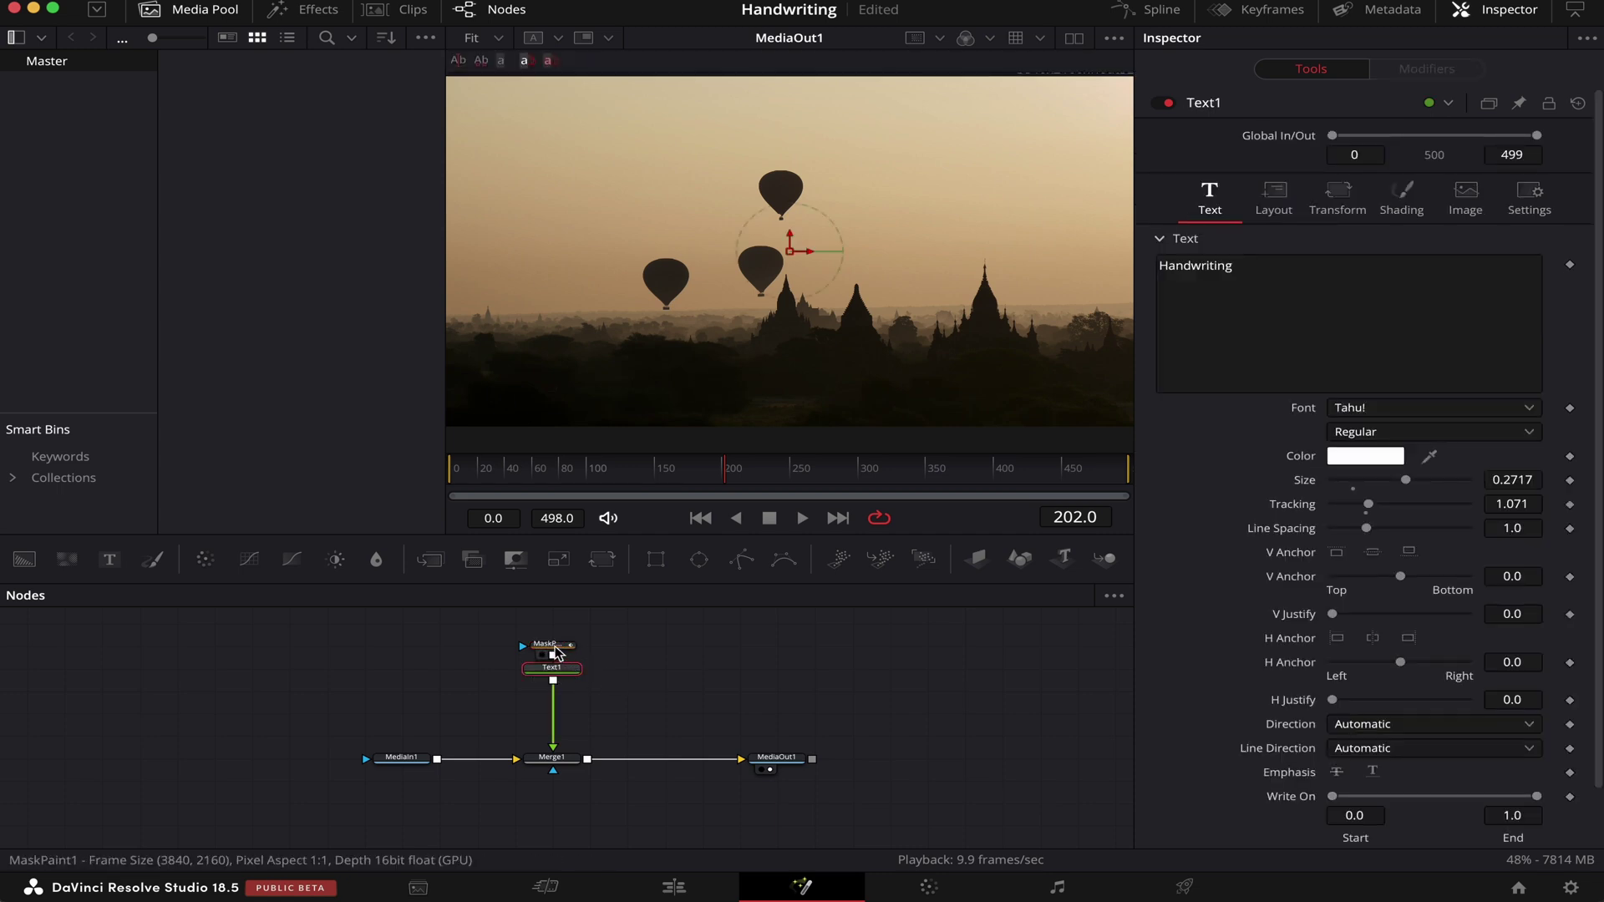
left_click(557, 648)
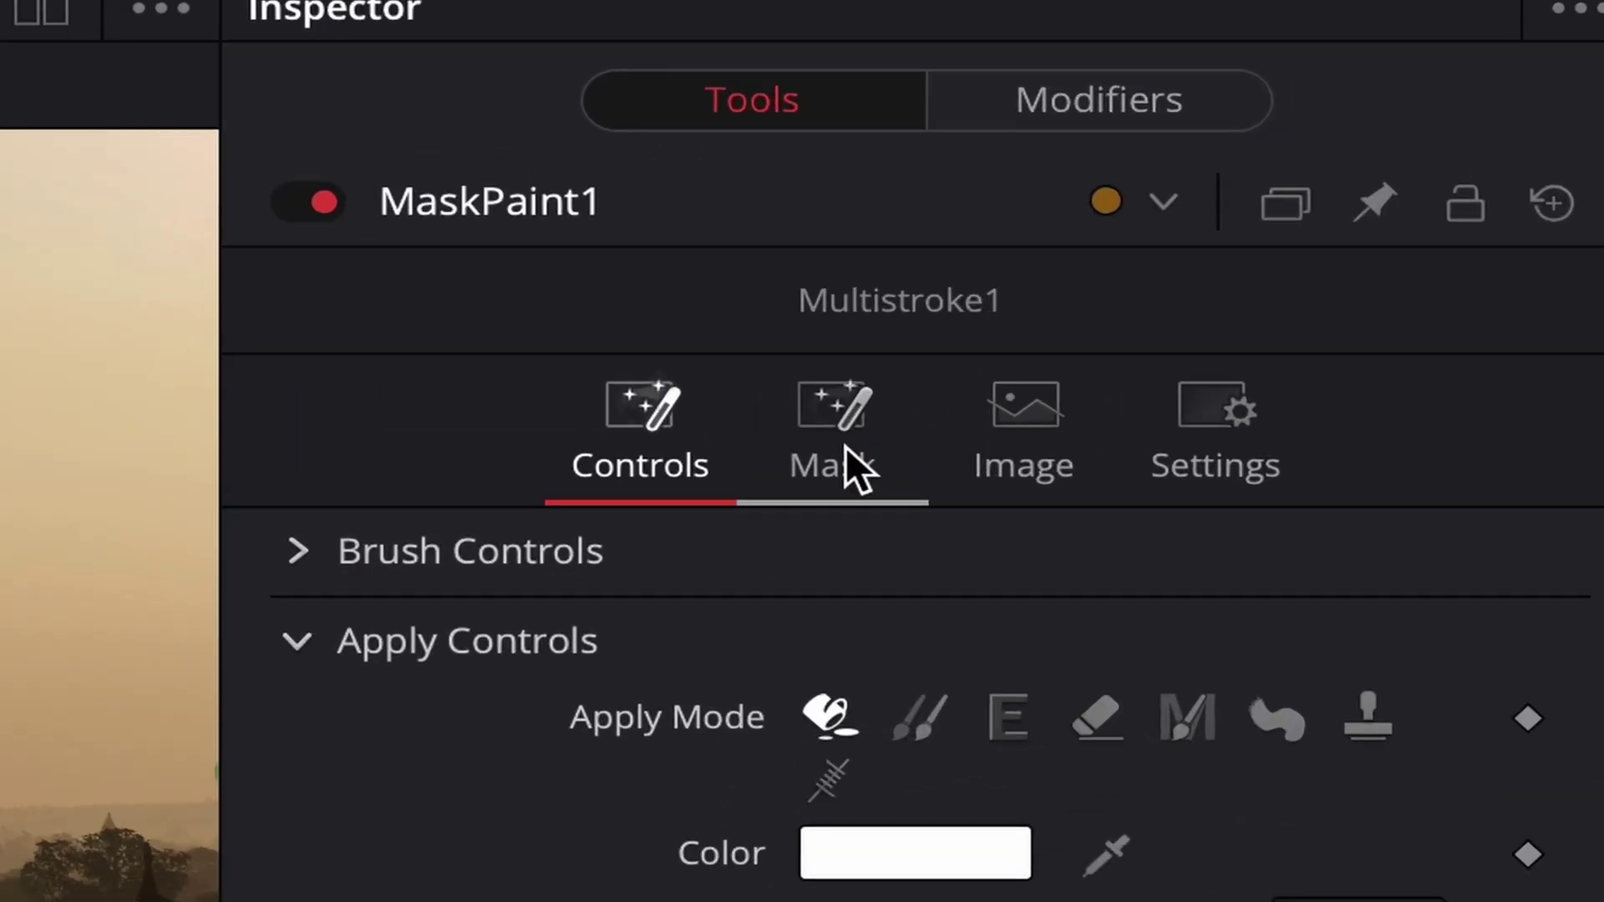
left_click(1049, 351)
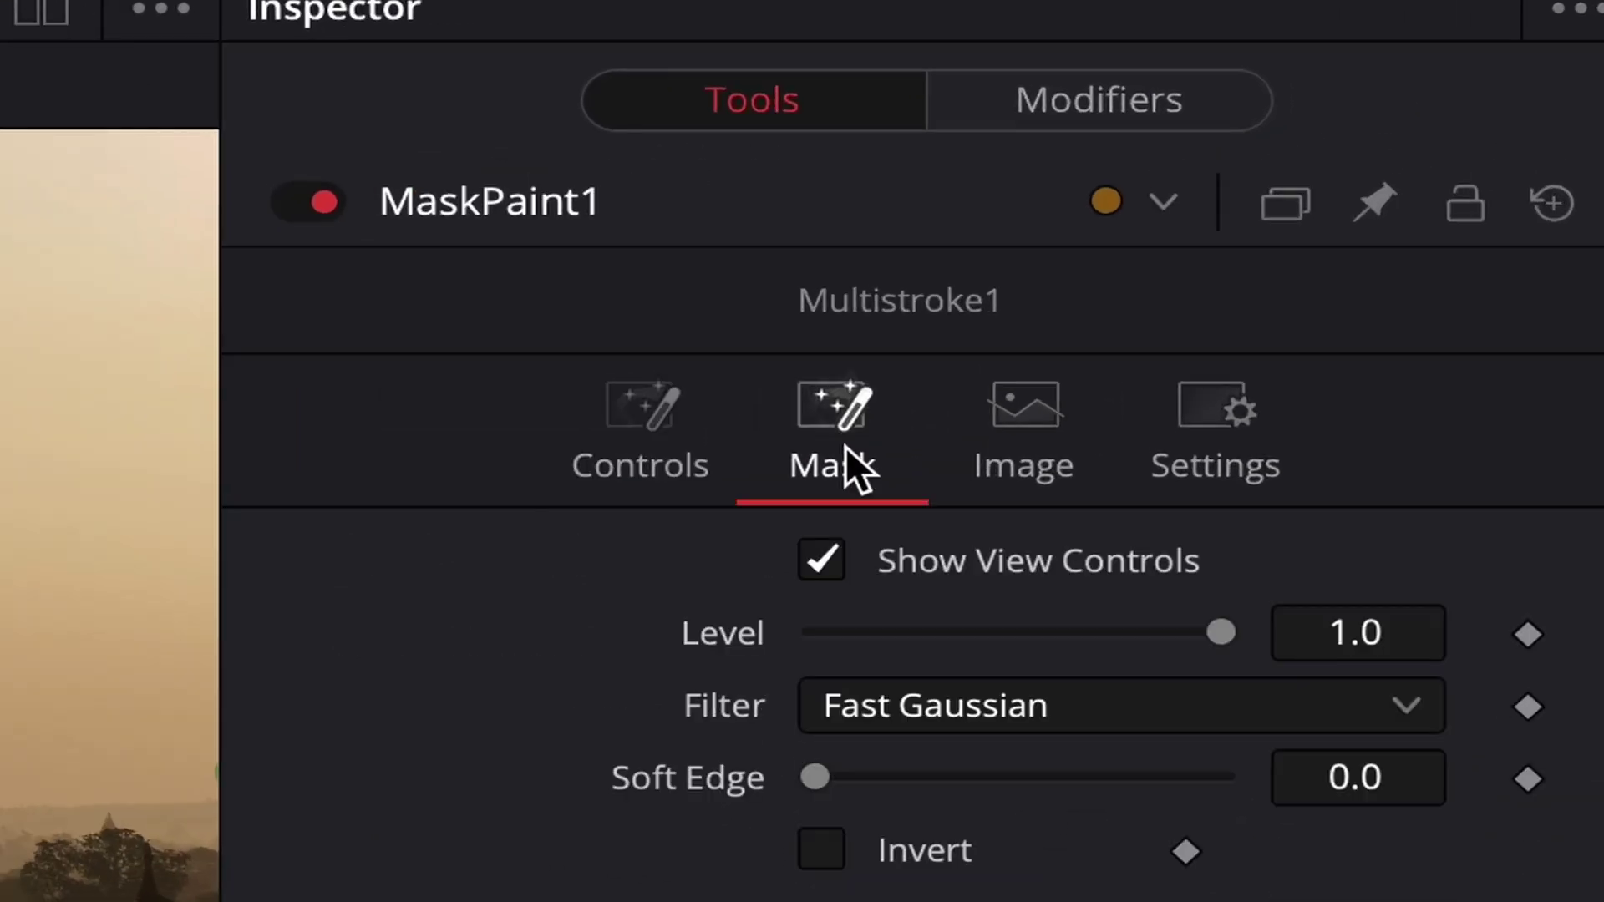
left_click(825, 608)
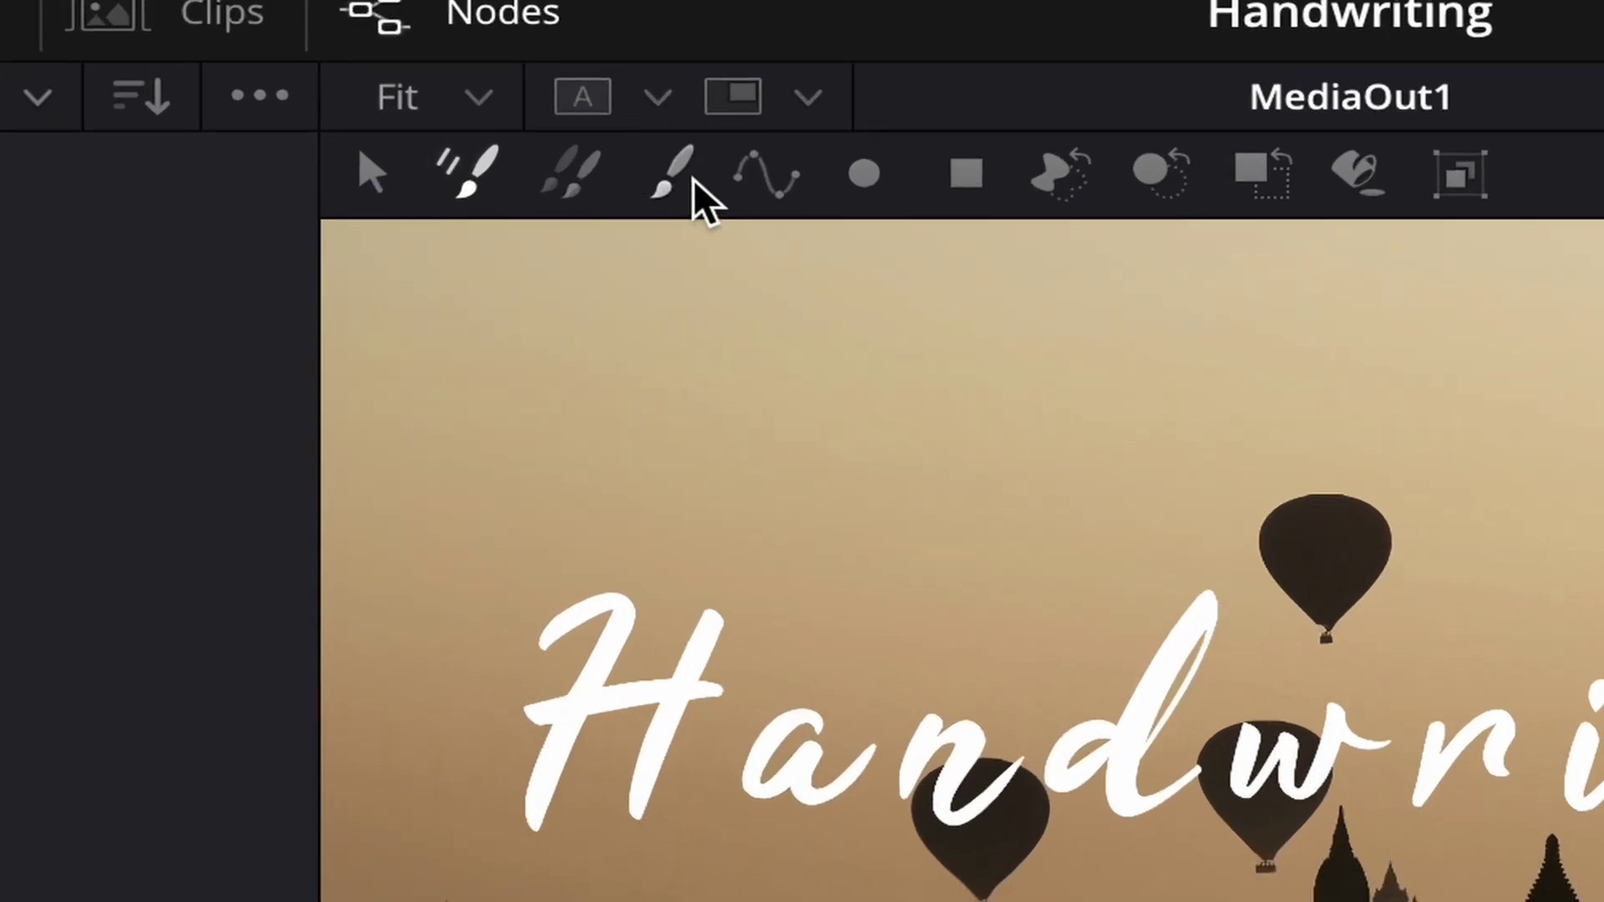
Choose the freehand Stroke tool and set its Stroke Animation to Write On
left_click(677, 172)
left_click(791, 459)
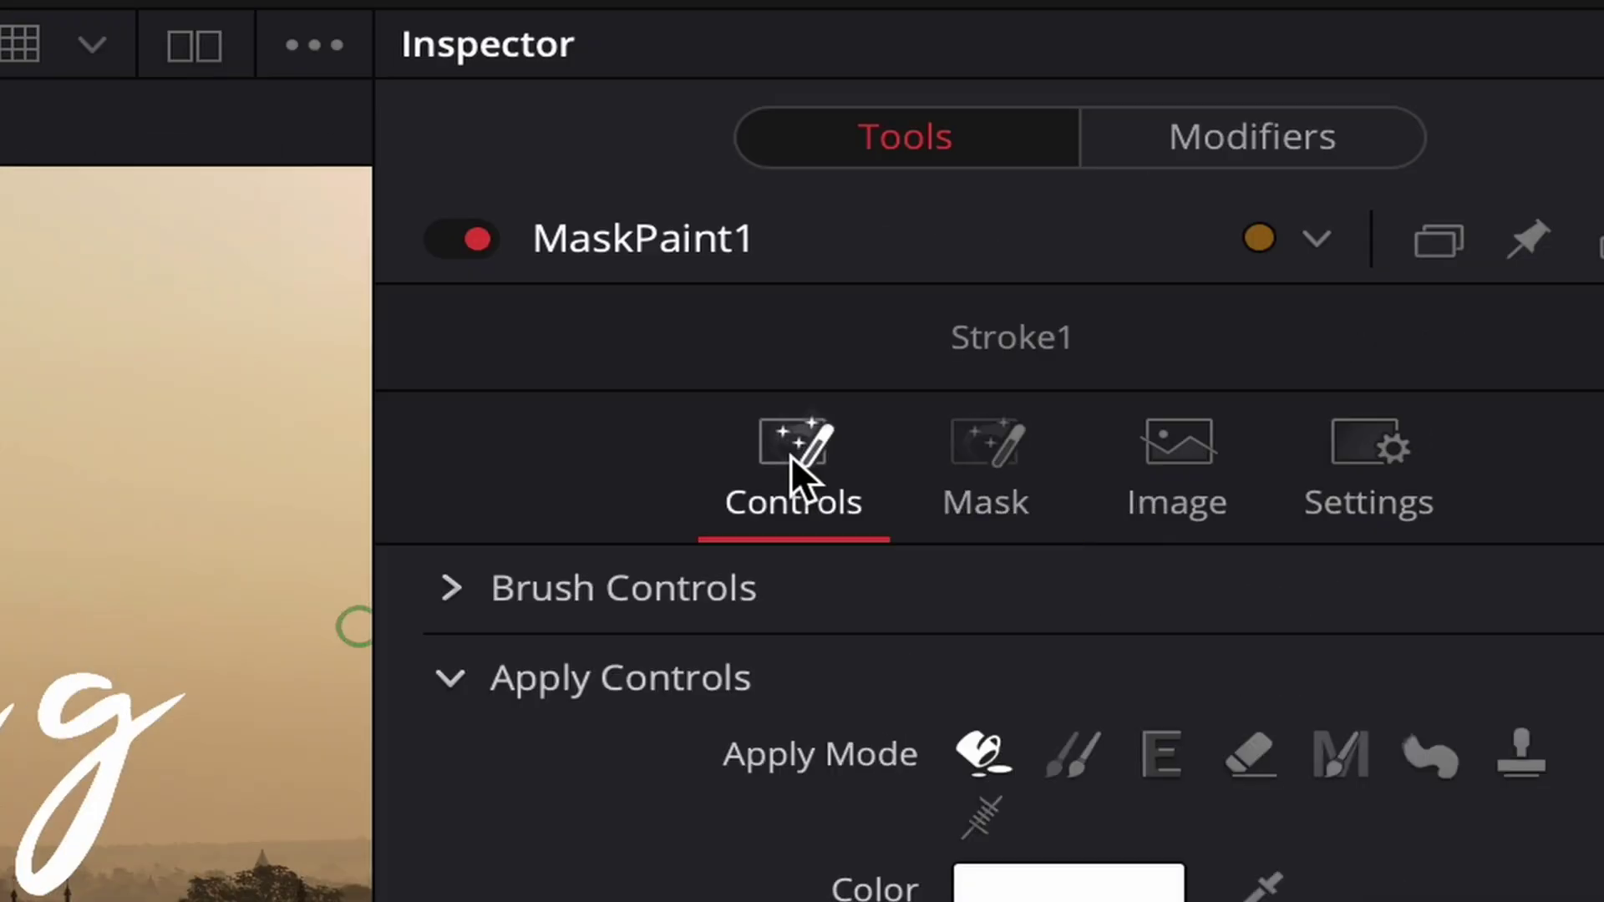
left_click(451, 441)
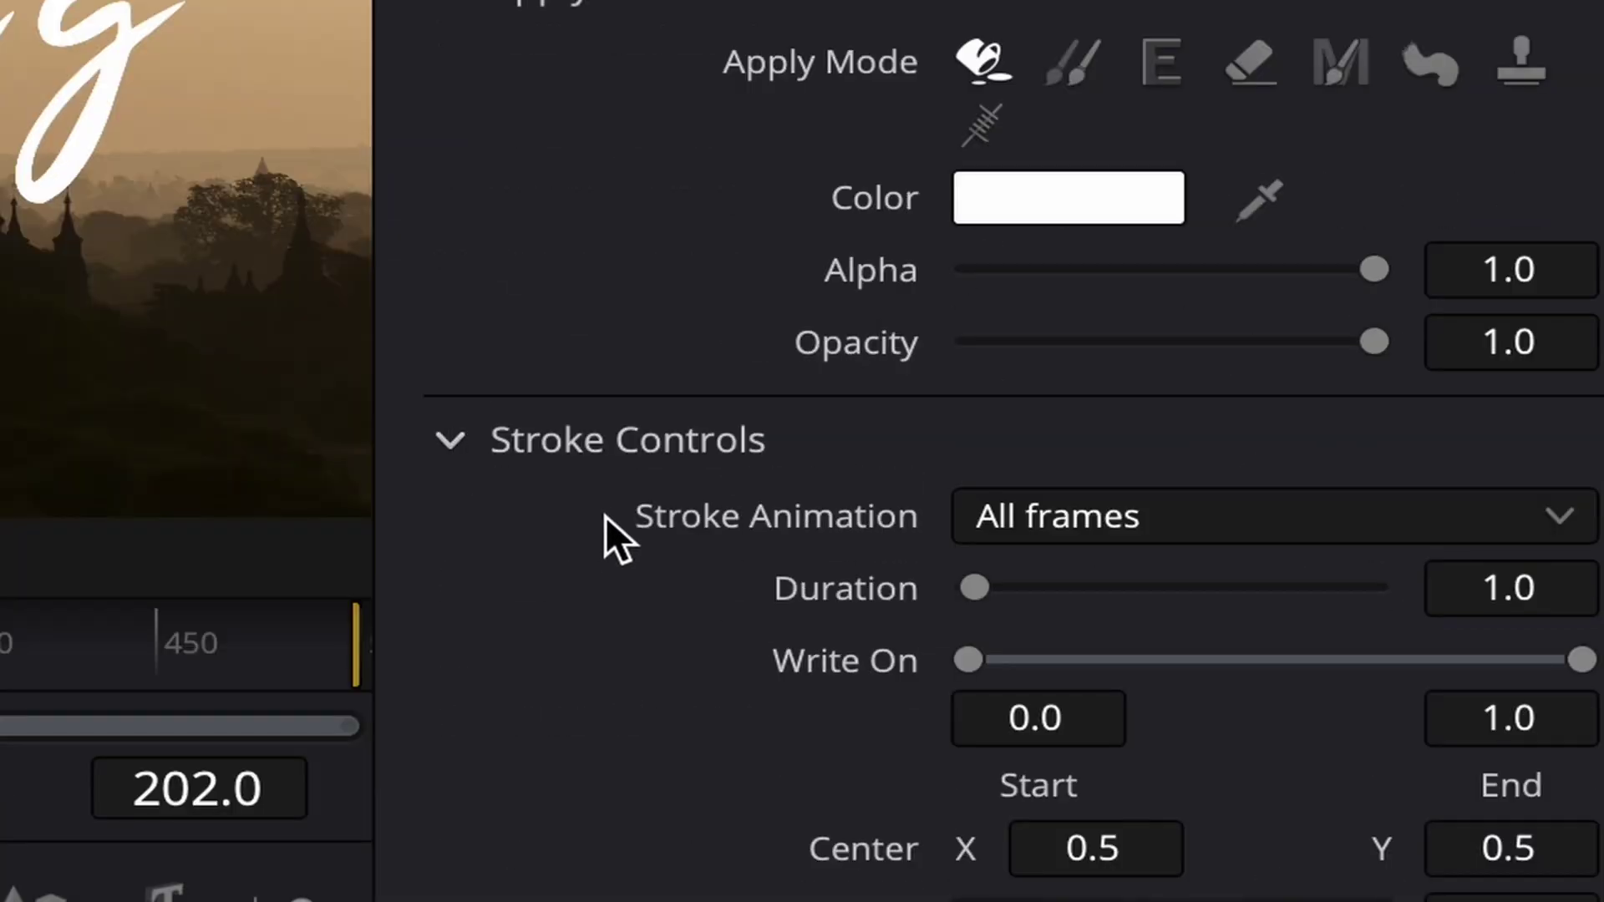
left_click(1260, 511)
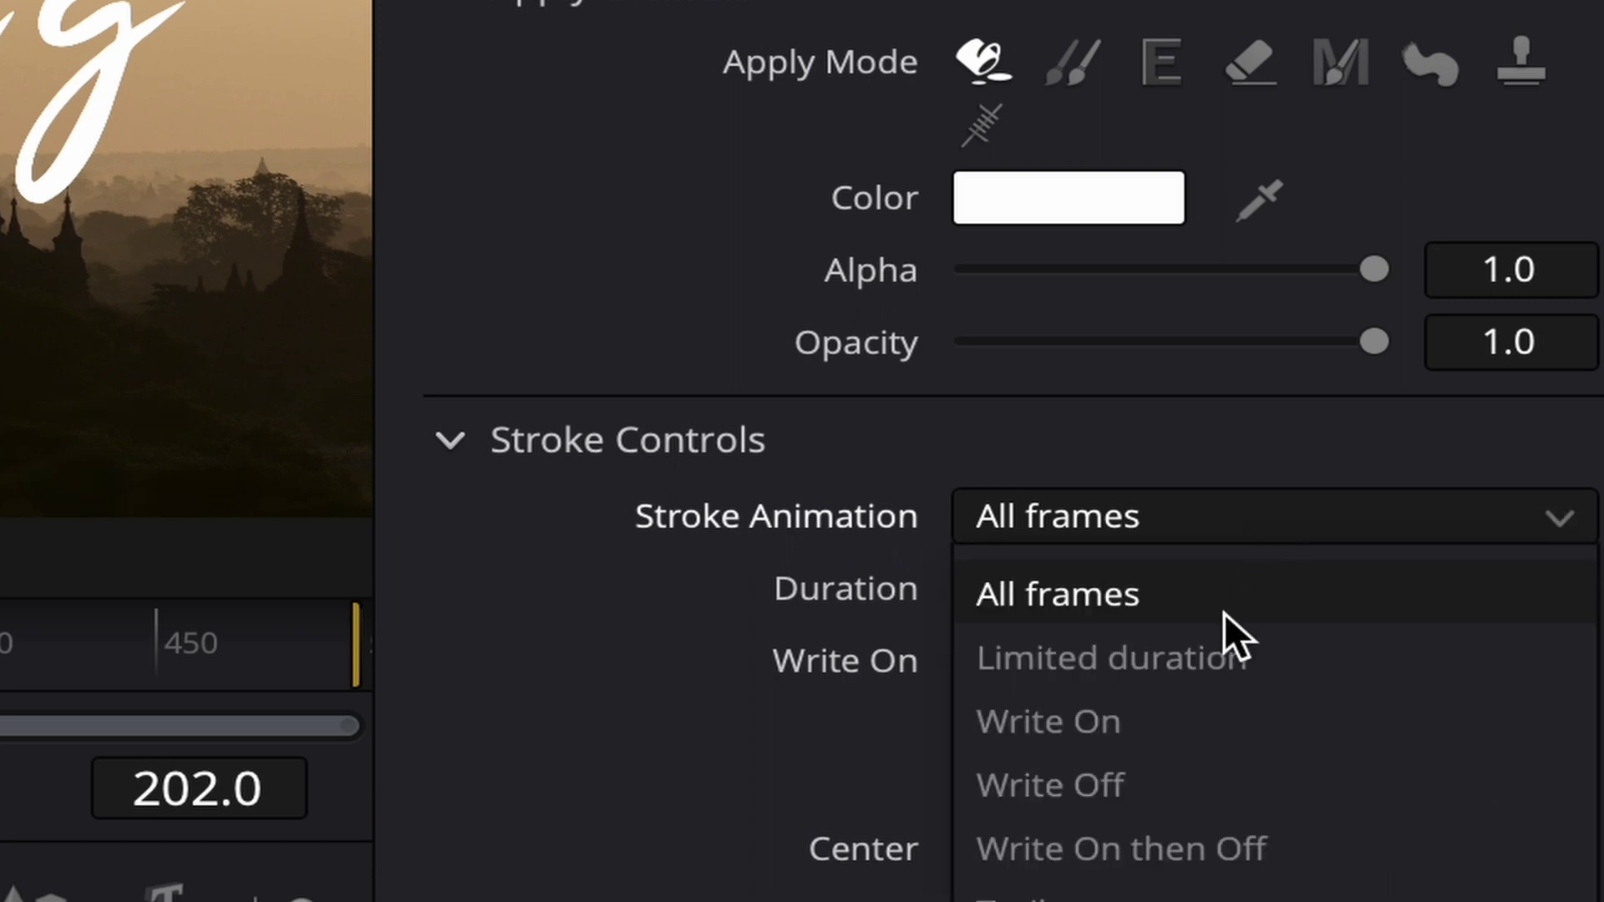
left_click(1195, 722)
Enlarge the brush size to 0.0307
left_click(456, 222)
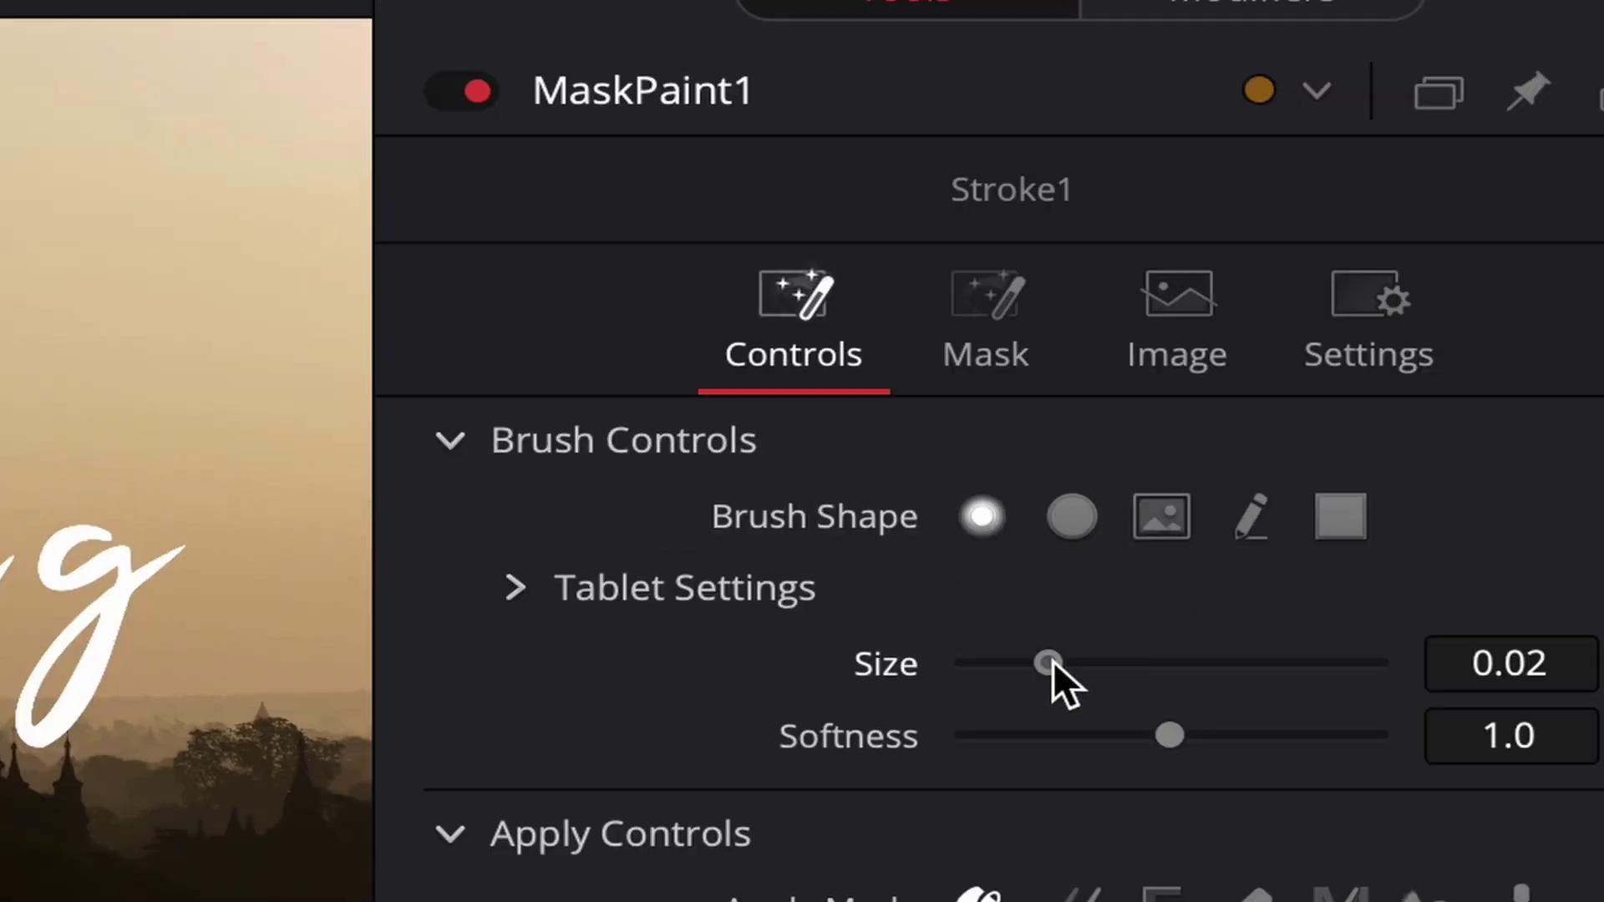
left_click_drag(1051, 663, 1083, 663)
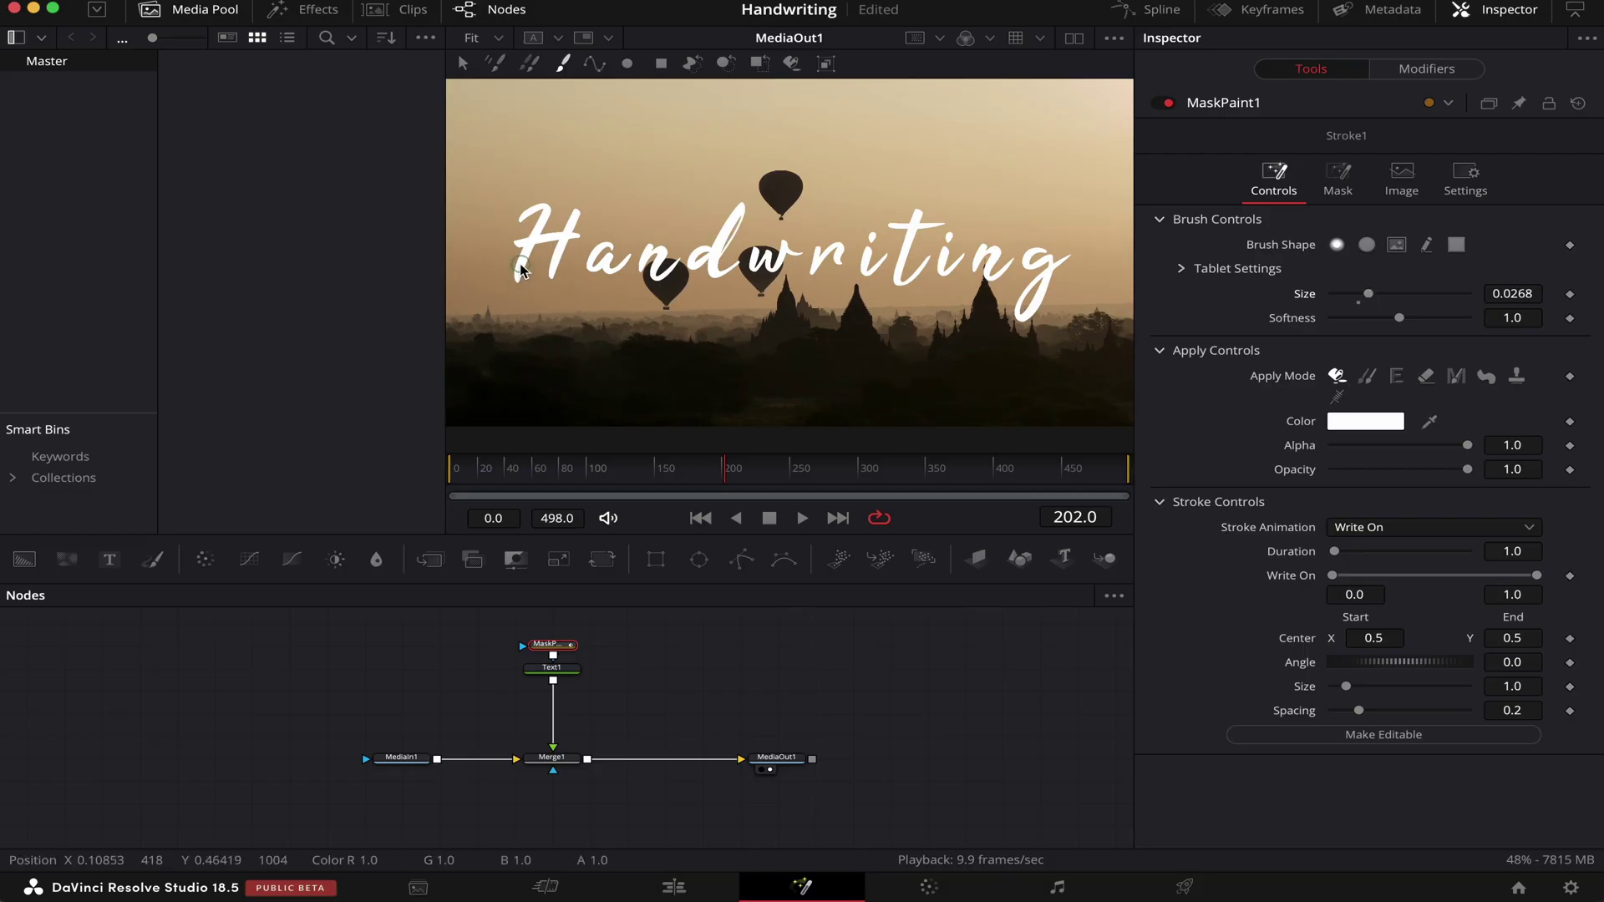
mouse_move(1369, 294)
left_mouse_down()
mouse_move(1374, 319)
mouse_move(1340, 319)
left_mouse_up()
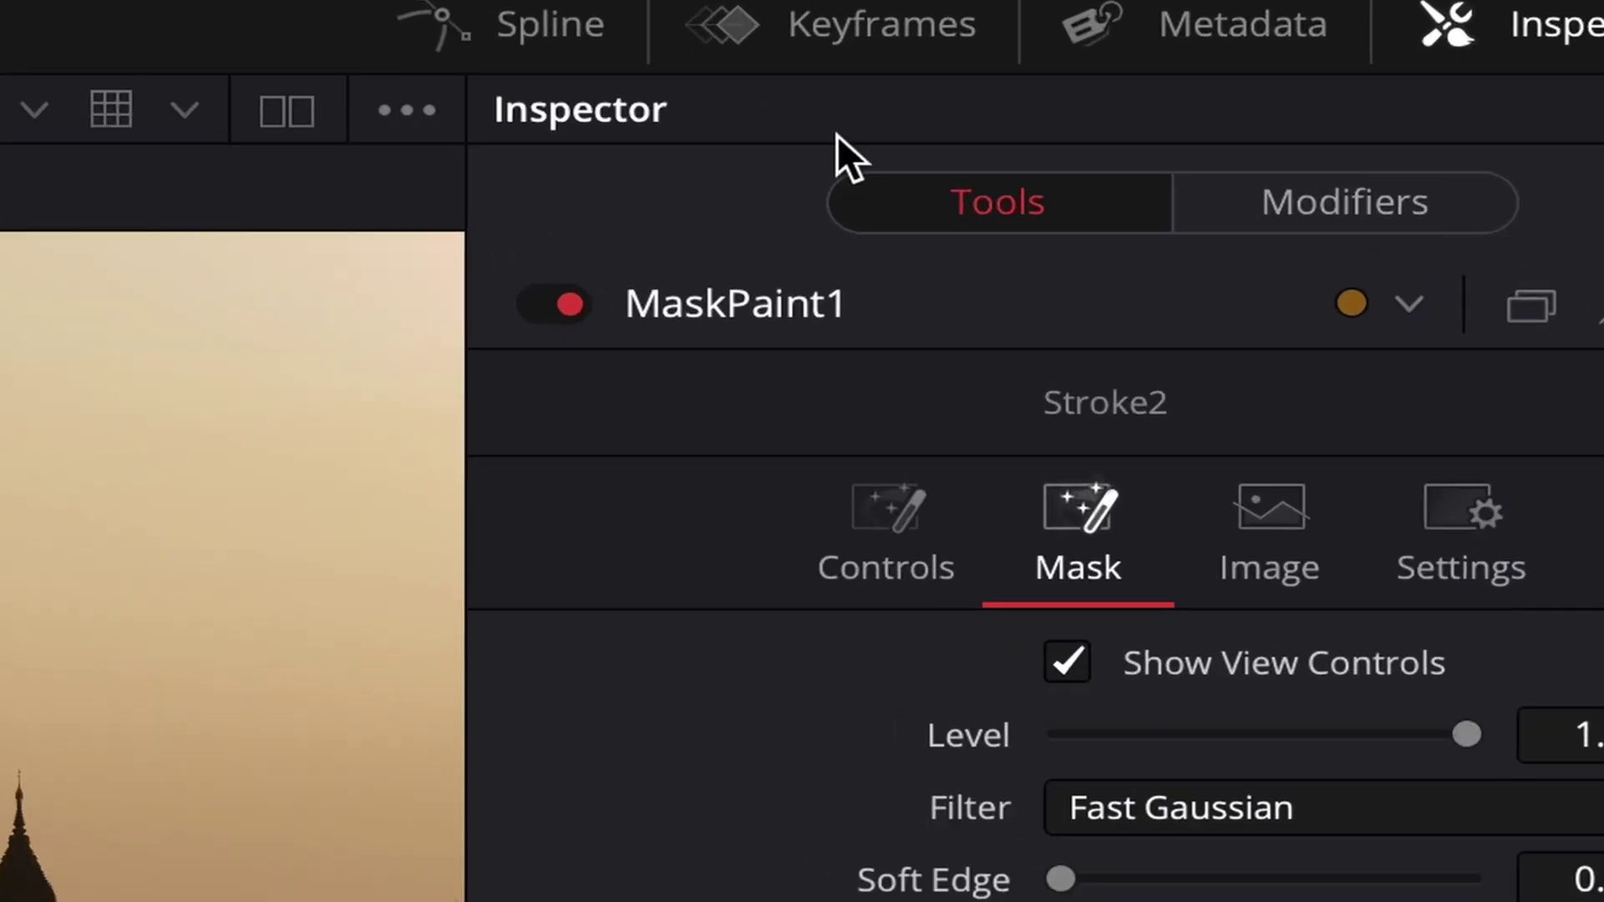
Show MaskPaint1 > Stroke1's End keyframes in the Keyframes panel, zoomed to fit
left_click(873, 43)
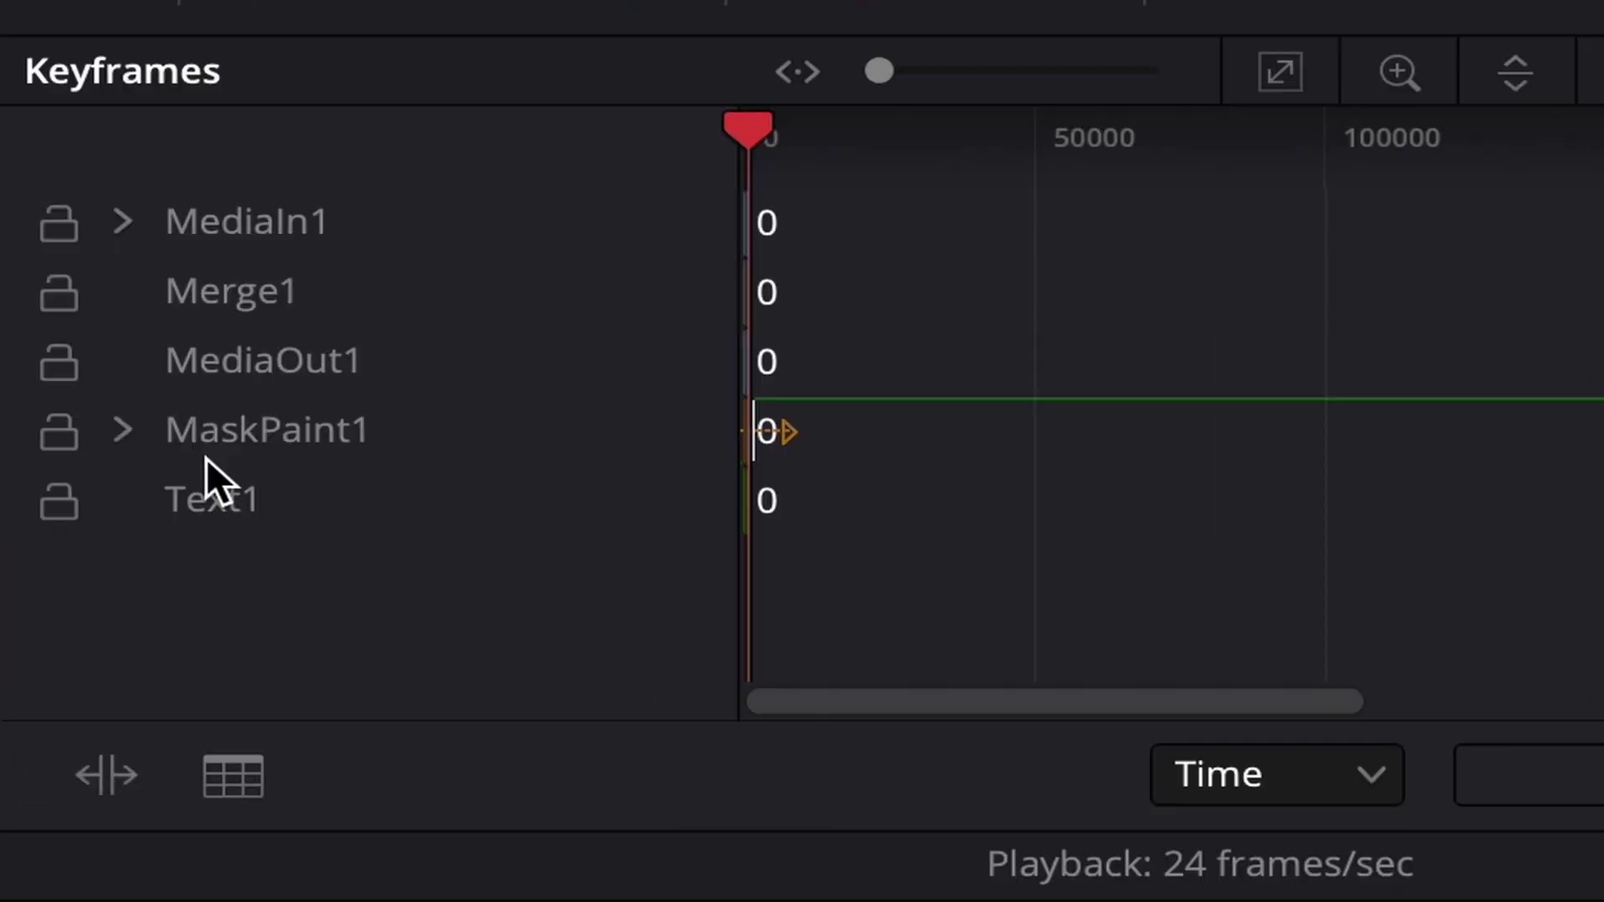
left_click(127, 436)
left_click(193, 572)
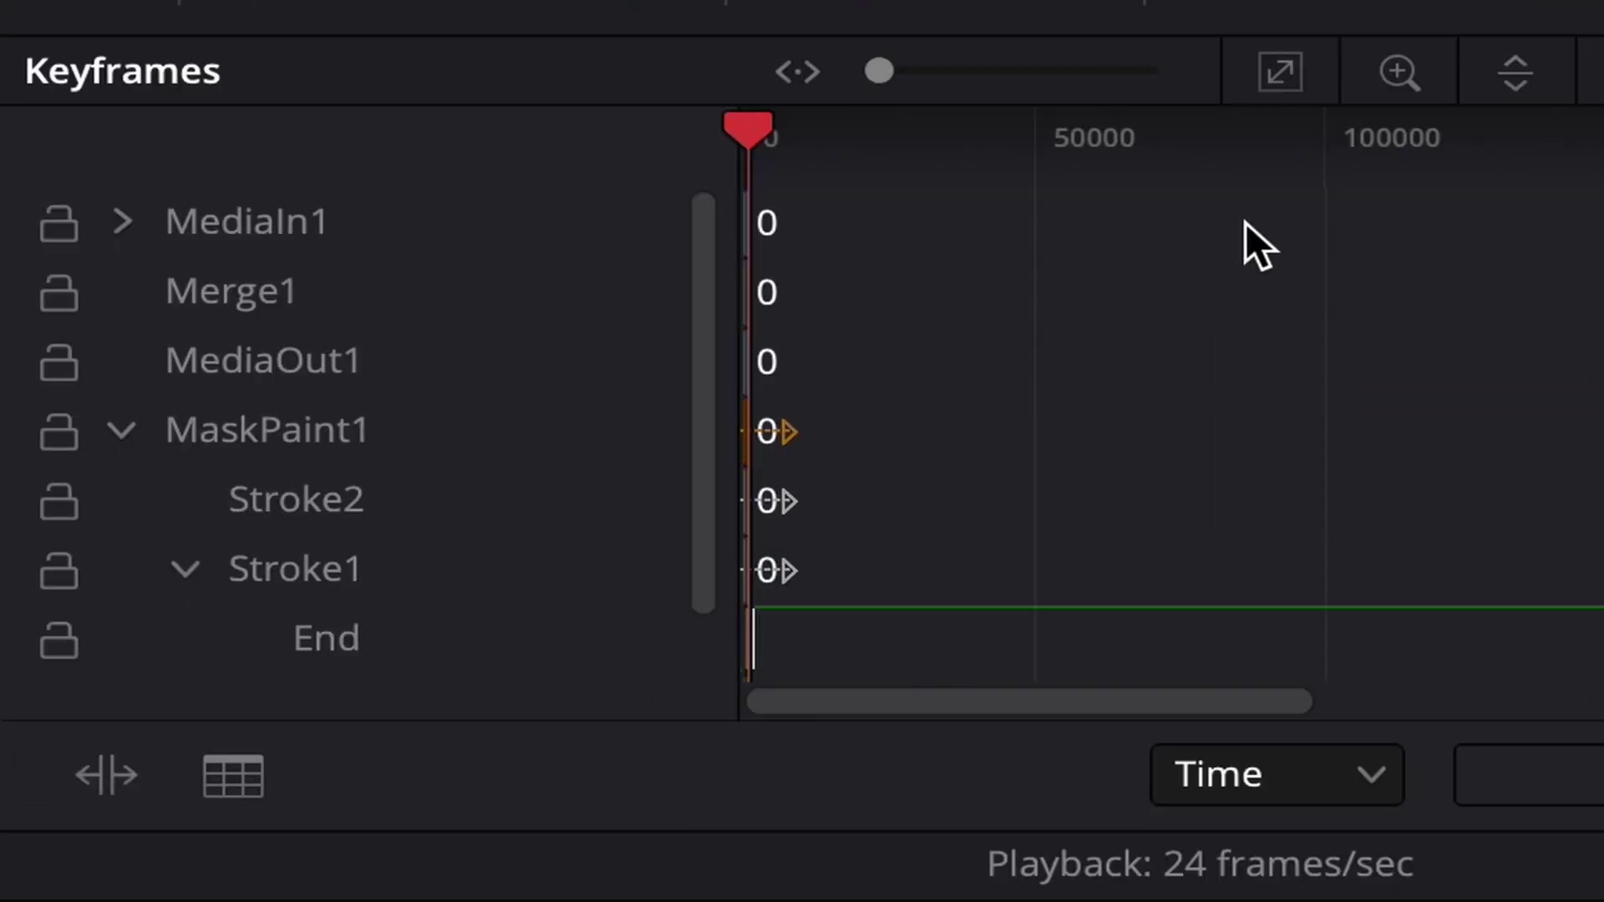
left_click(1282, 73)
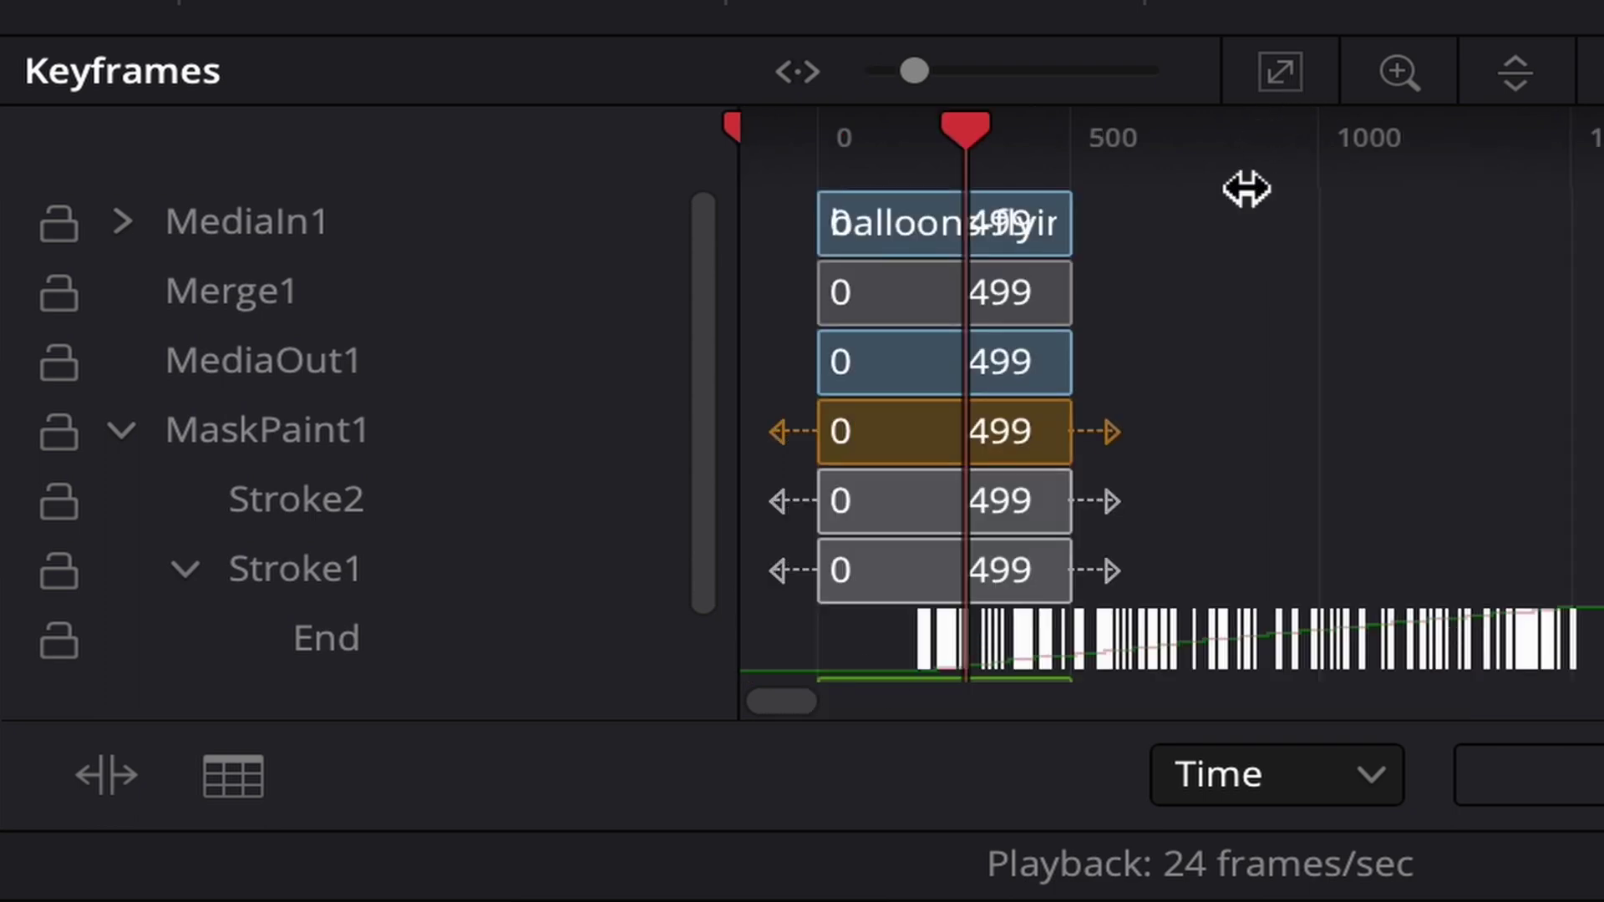
Time-stretch all Stroke1 End keyframes into a much shorter span
left_click_drag(853, 650, 1603, 675)
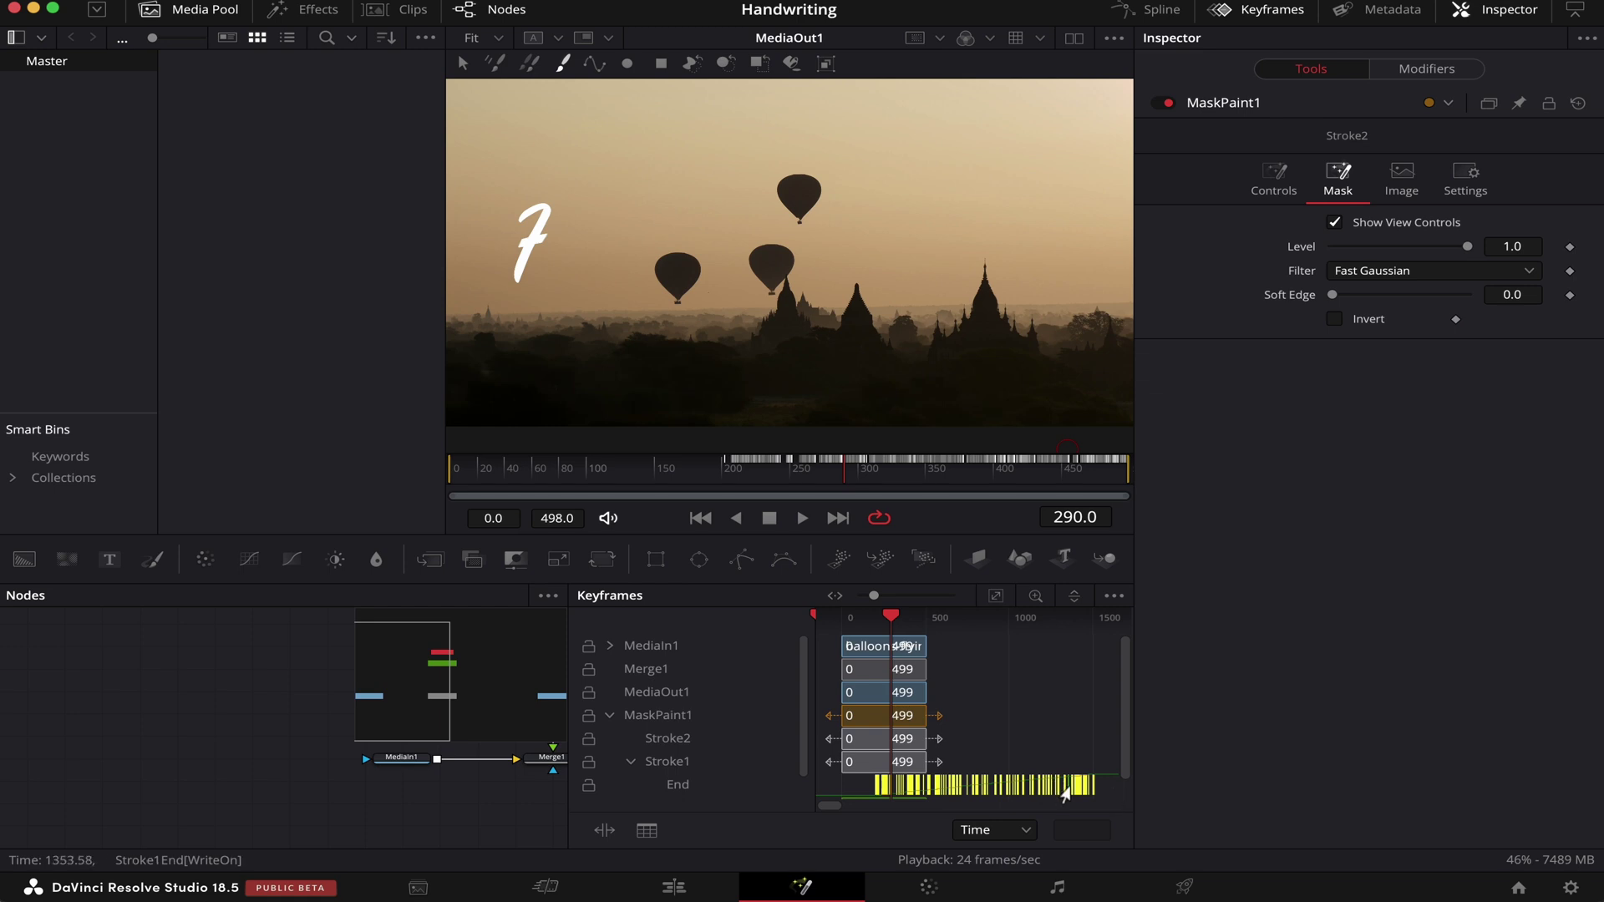
right_click(1060, 789)
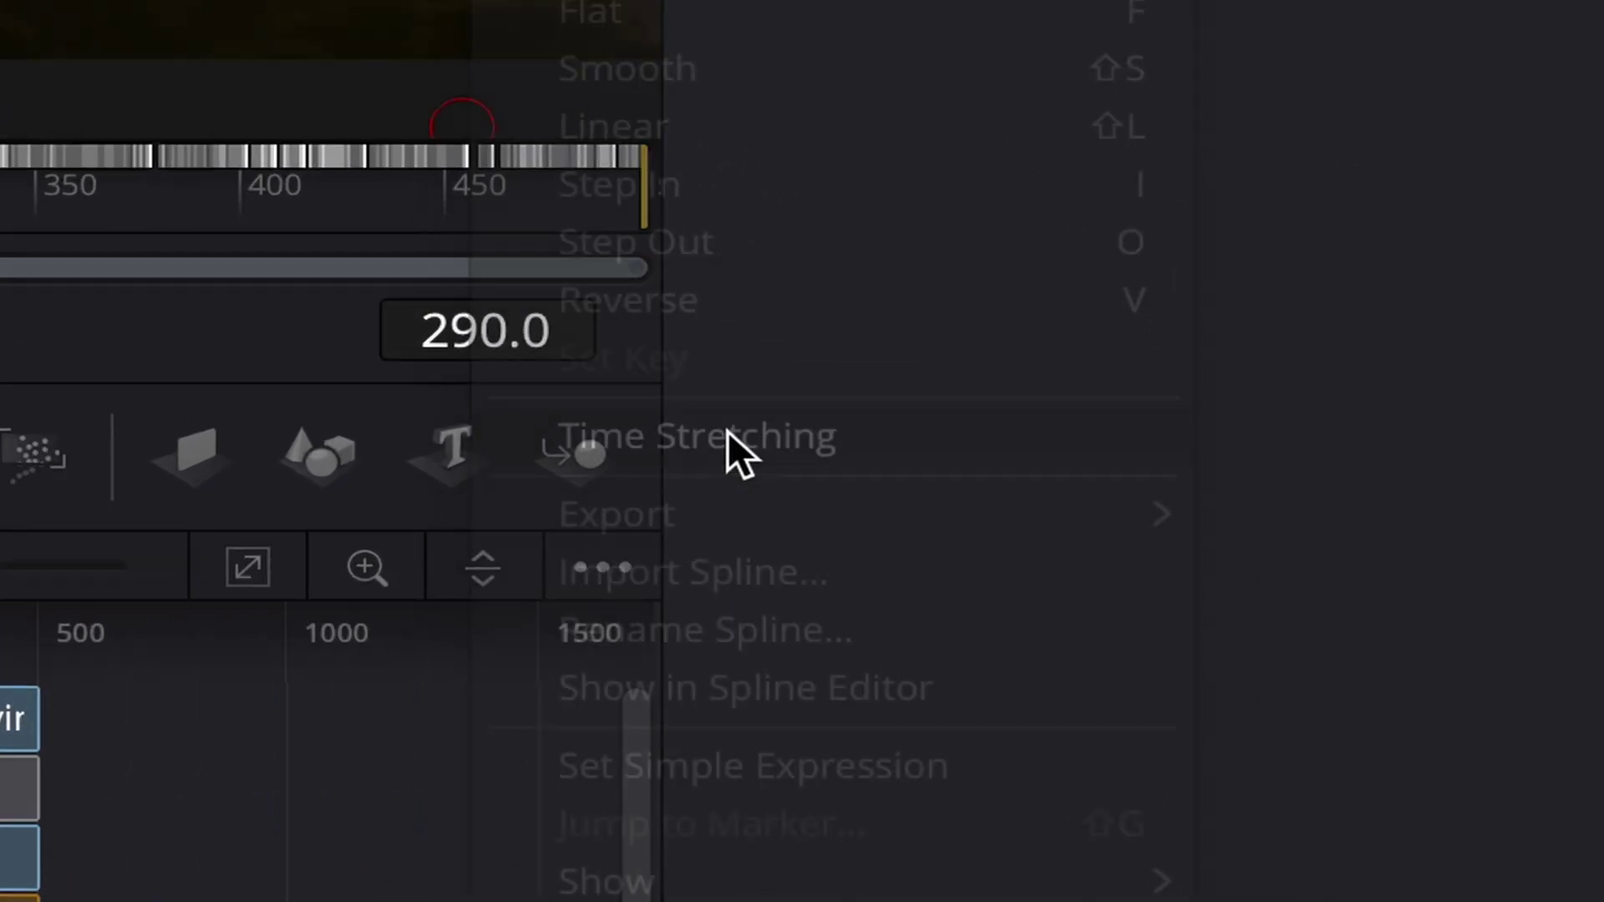
left_click(729, 433)
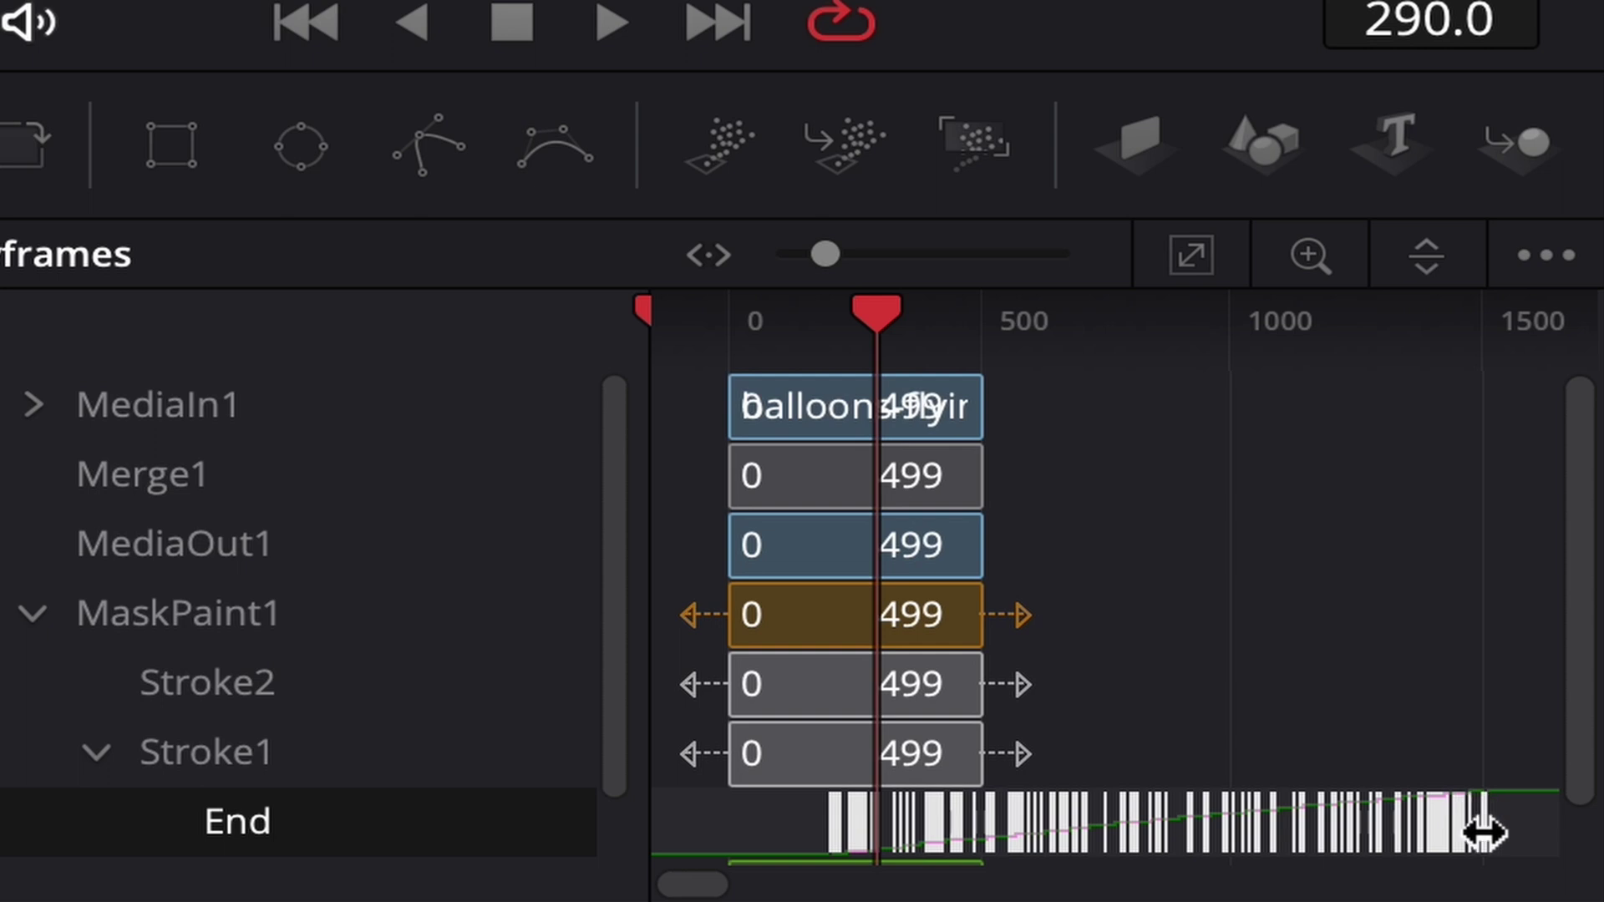
left_click_drag(1483, 833, 935, 823)
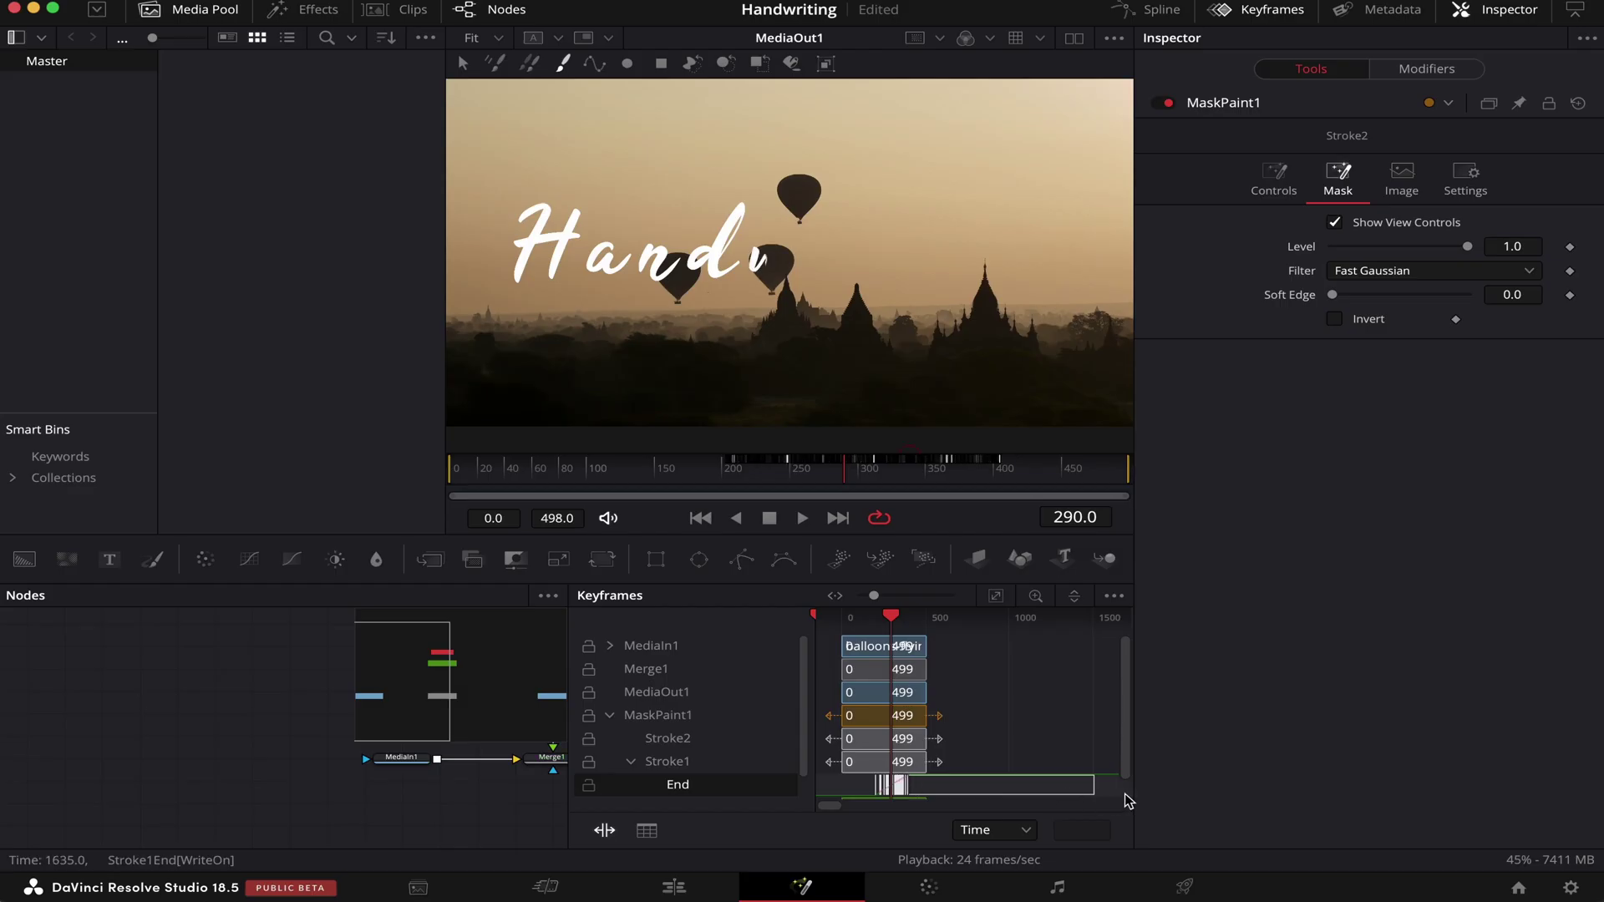
left_click(1120, 794)
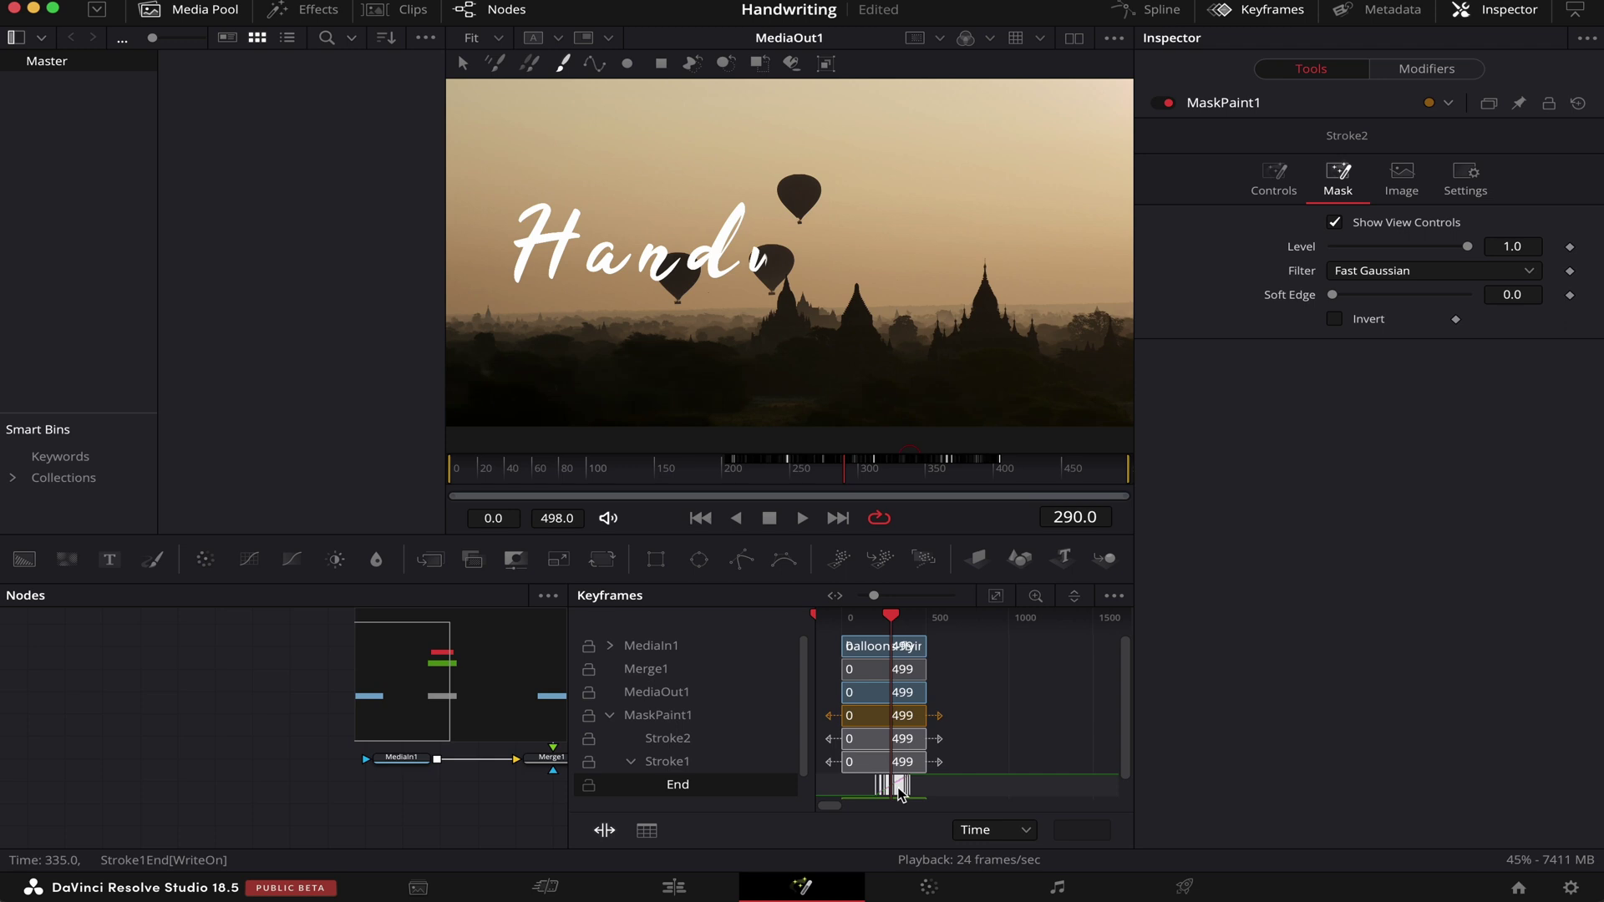
Shift the write-on keyframes earlier so 'Handwriting' is complete by frame 257, and save
left_click_drag(901, 792, 873, 796)
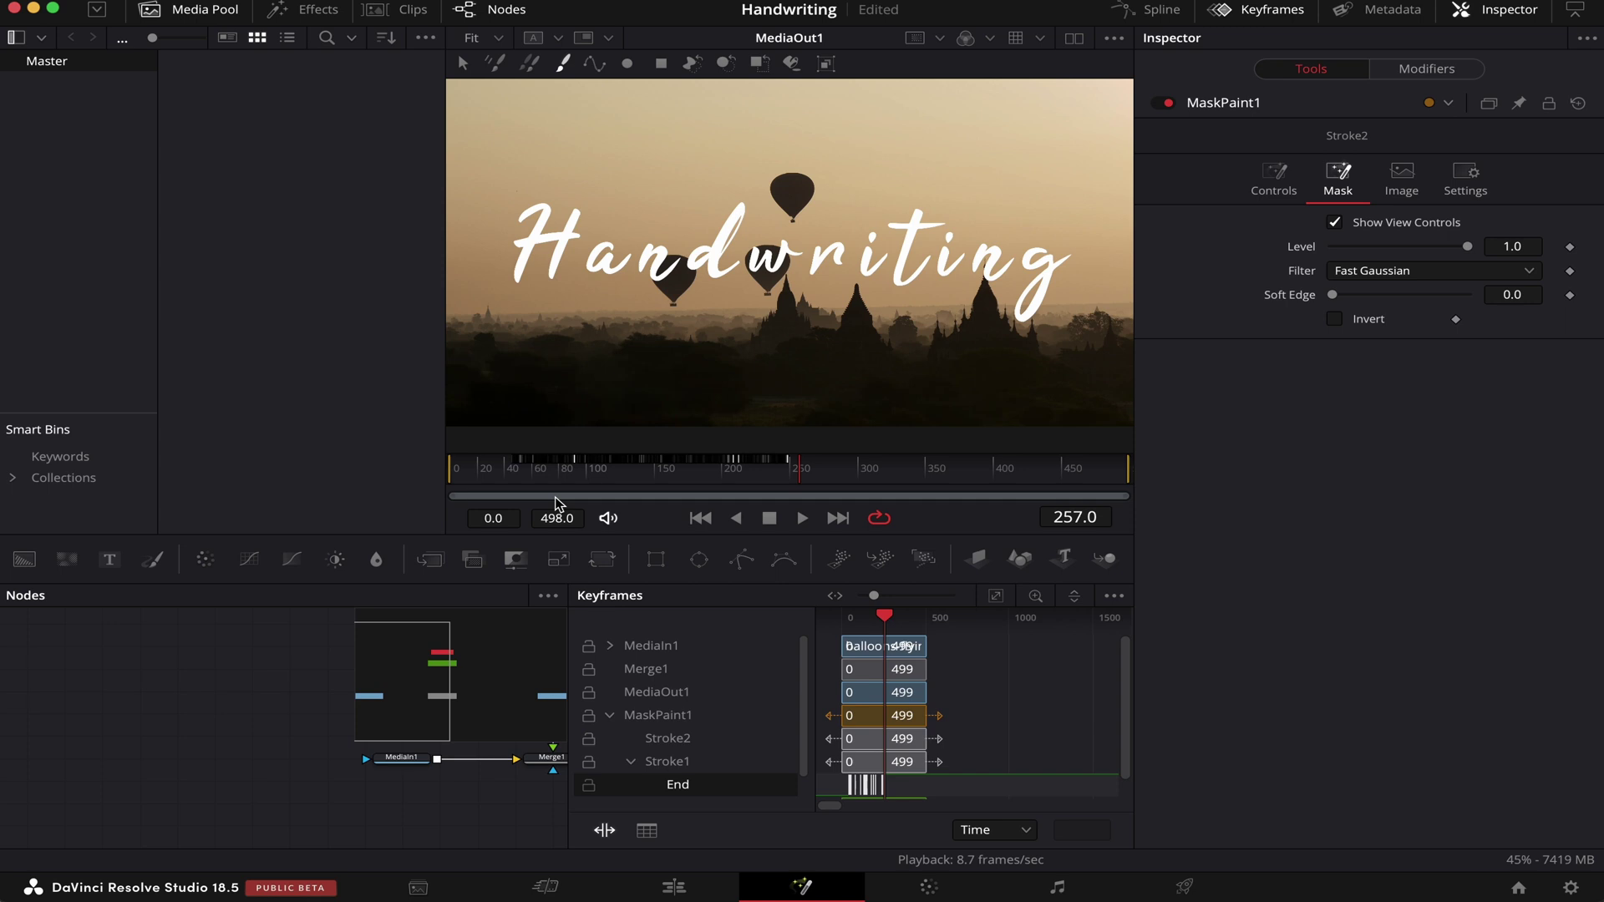
key("super+s")
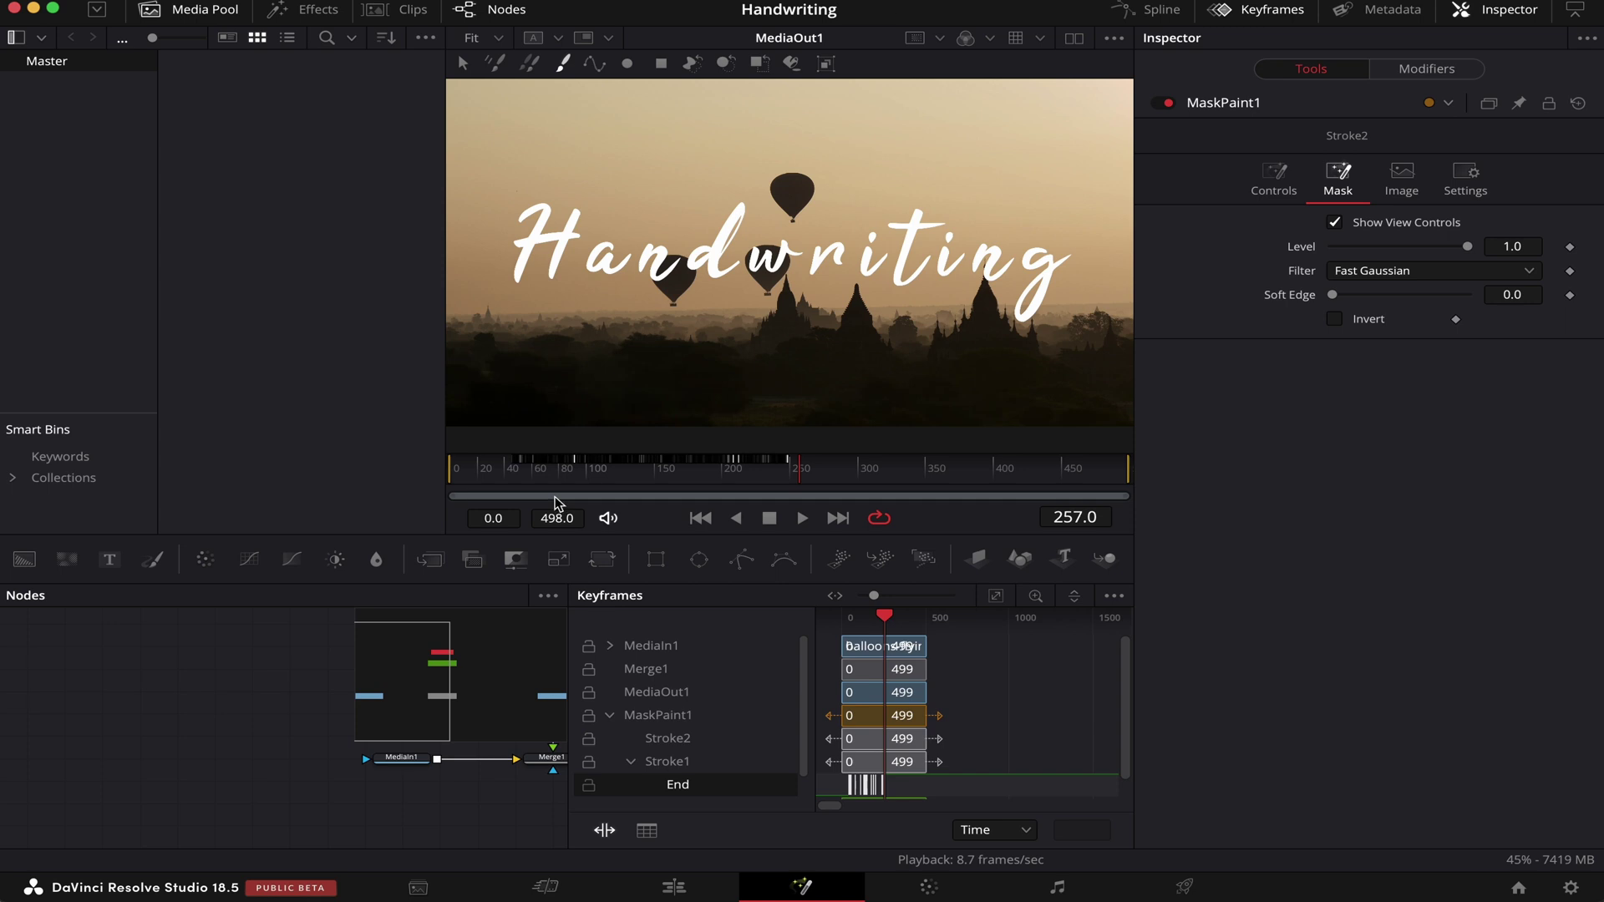